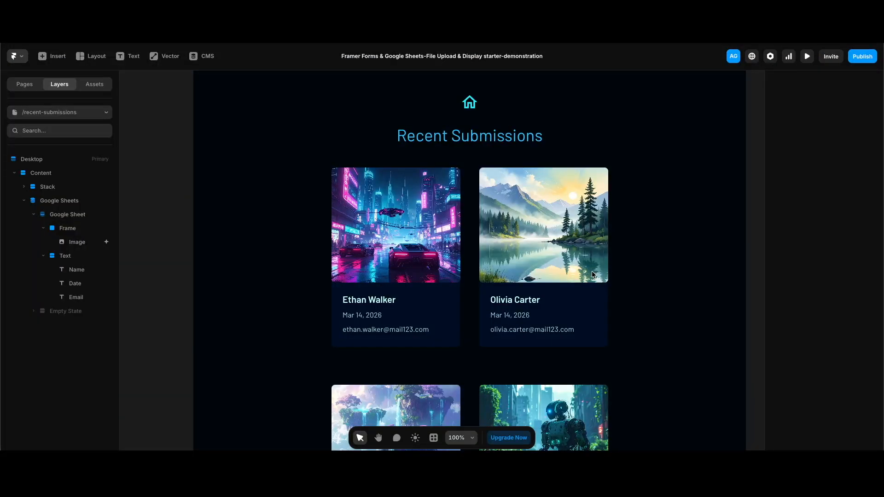
- Preview the Recent Submissions page, enlarge the mountain lake image and close the enlarged view
{"action": "left_click", "coordinate": [207, 57]}
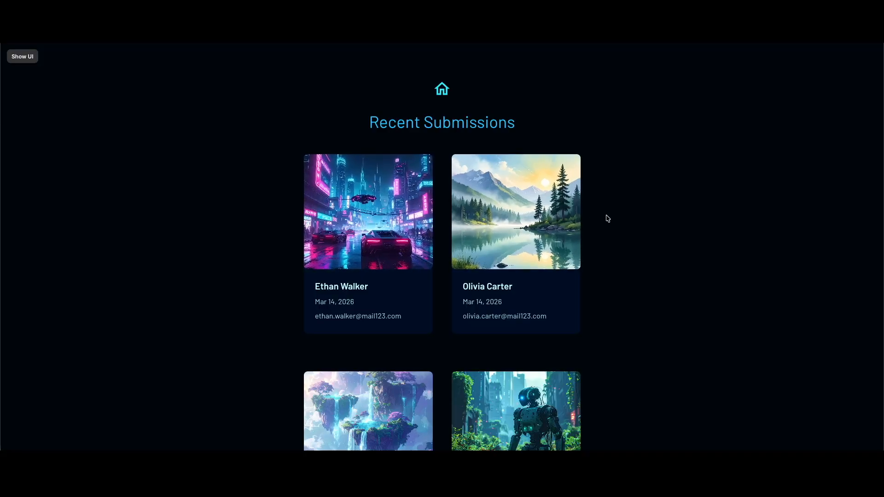
{"action": "left_click", "coordinate": [525, 234]}
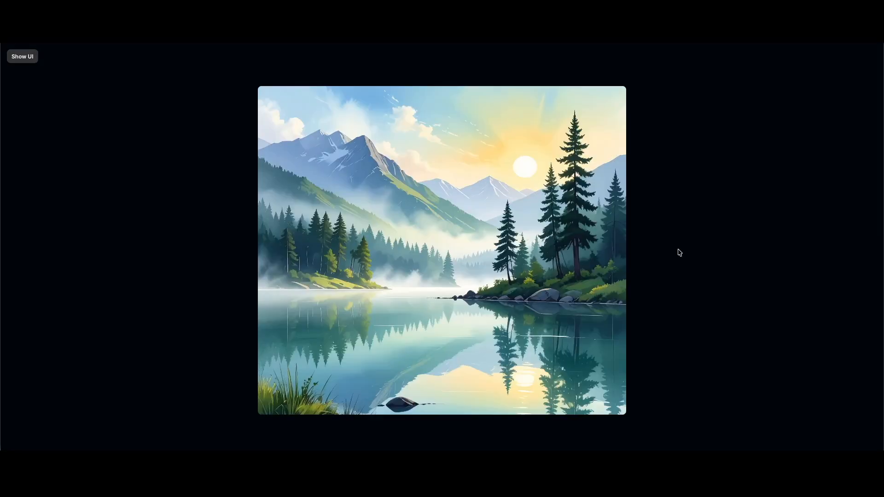
{"action": "left_click", "coordinate": [679, 252]}
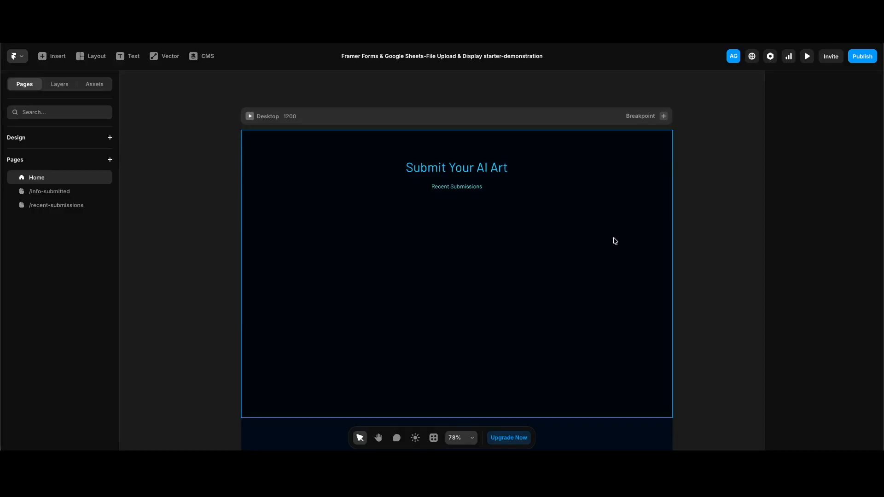
- Look over the /info-submitted page and the /recent-submissions page of the project
{"action": "left_click", "coordinate": [99, 193]}
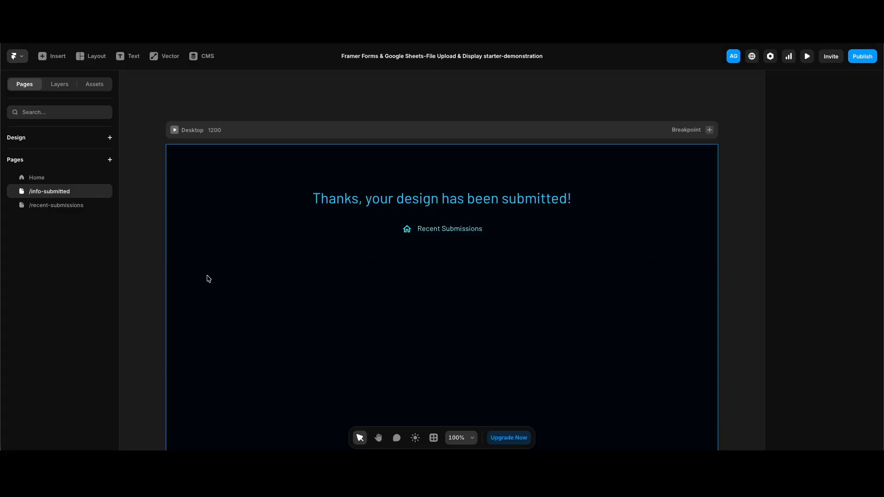
{"action": "left_click", "coordinate": [40, 206]}
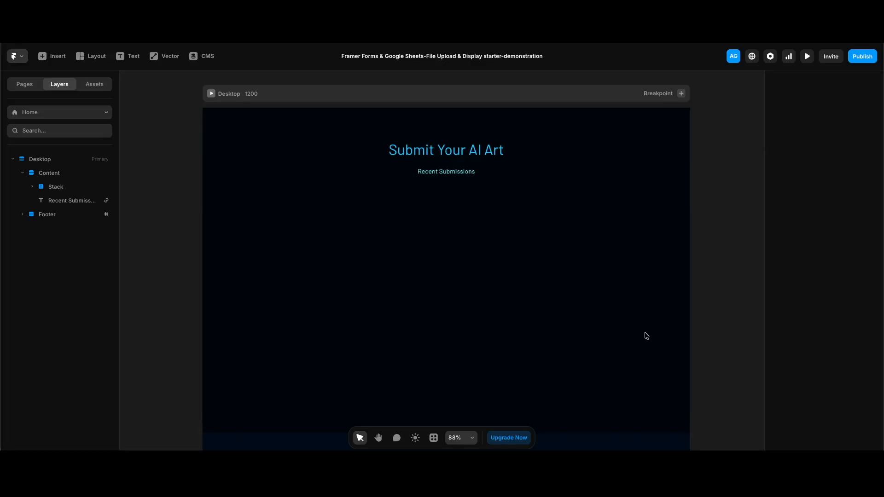
- Insert a new FramerForms form into the Home page's Content layer above the Recent Submissions link and delete its Location field
{"action": "key", "text": "alt+super+p"}
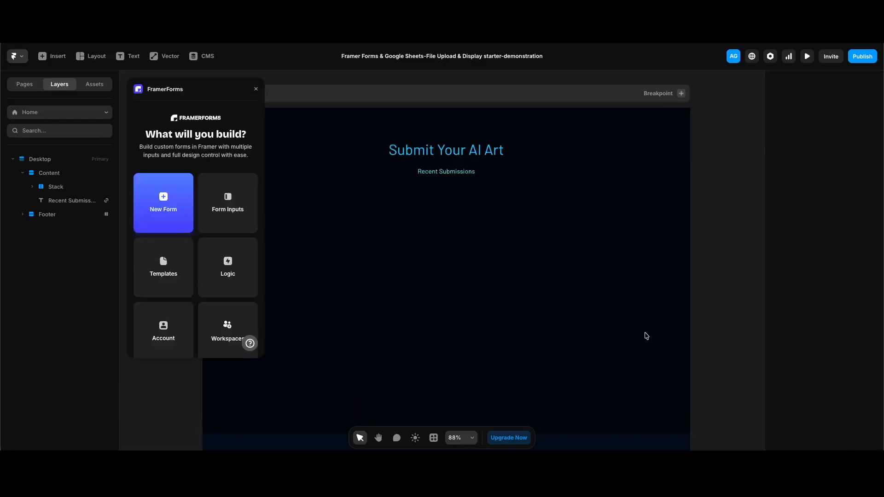
{"action": "left_click", "coordinate": [164, 224]}
{"action": "left_click", "coordinate": [224, 254]}
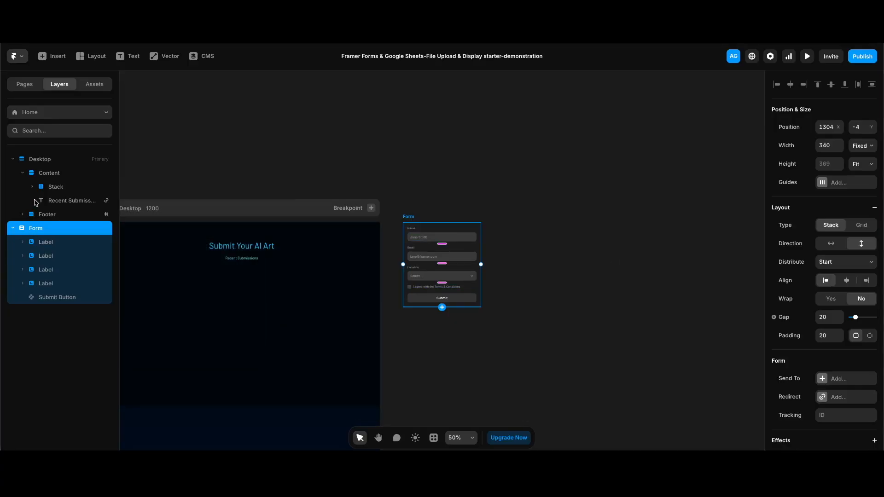
{"action": "left_click_drag", "start_coordinate": [27, 227], "coordinate": [52, 194]}
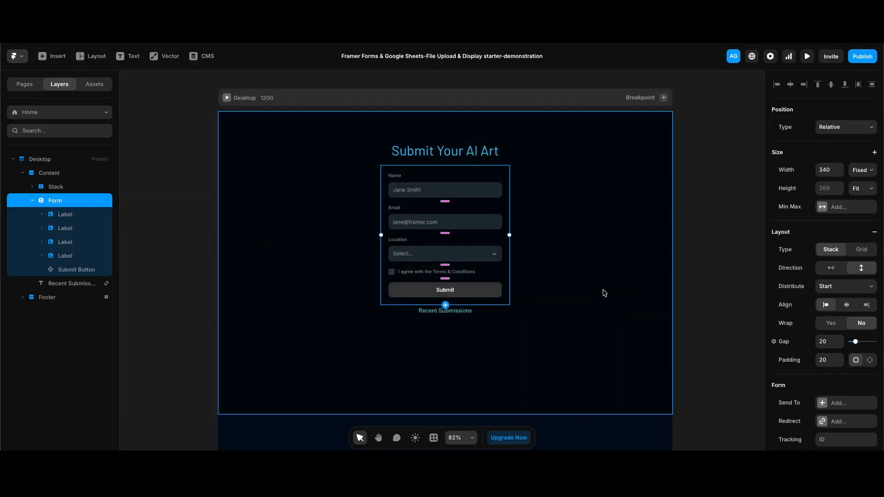
{"action": "left_click", "coordinate": [428, 245]}
{"action": "key", "text": "Delete"}
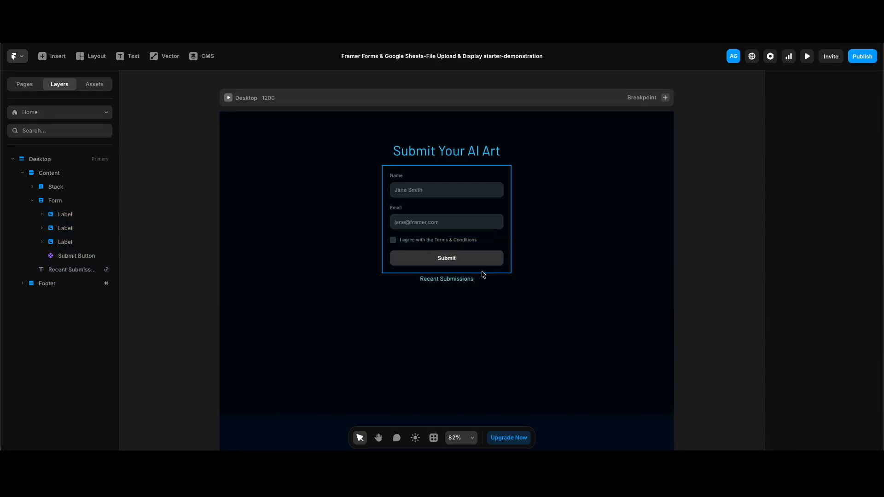
- Add a FramerForms File Upload input and place it in the form between the Email field and the terms checkbox
{"action": "key", "text": "alt+super+p"}
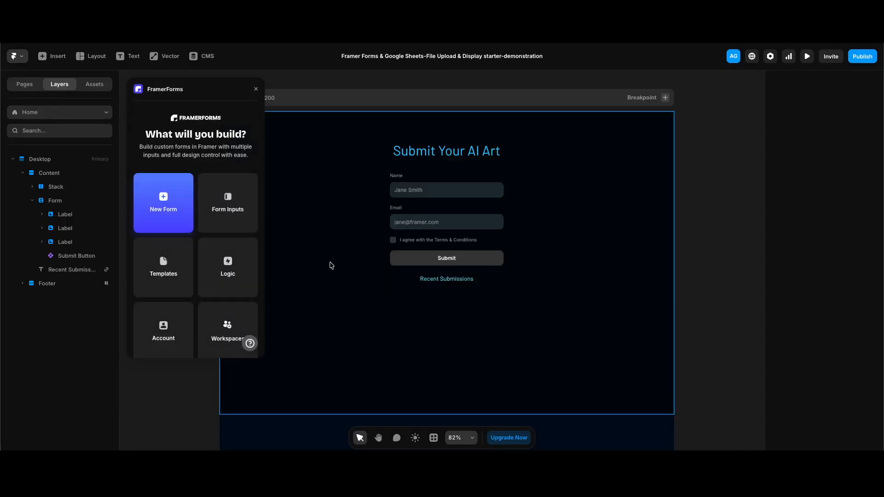
{"action": "left_click", "coordinate": [237, 207]}
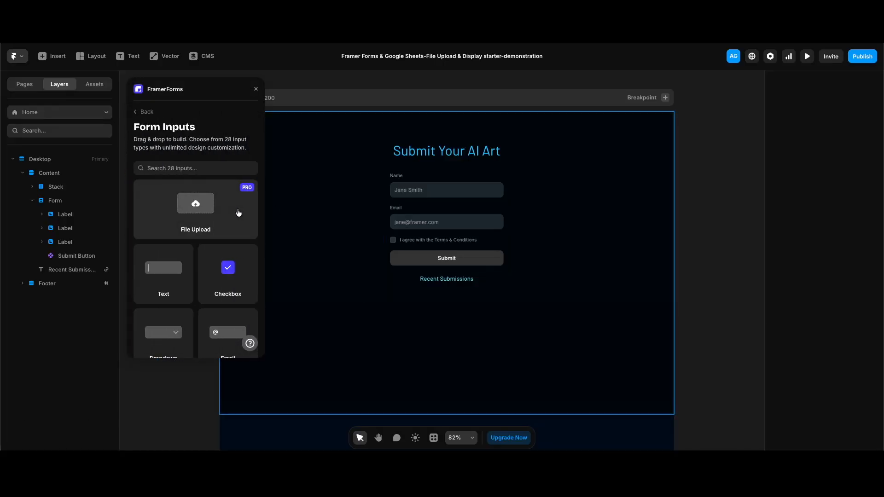
{"action": "left_click", "coordinate": [238, 212]}
{"action": "left_click", "coordinate": [256, 89]}
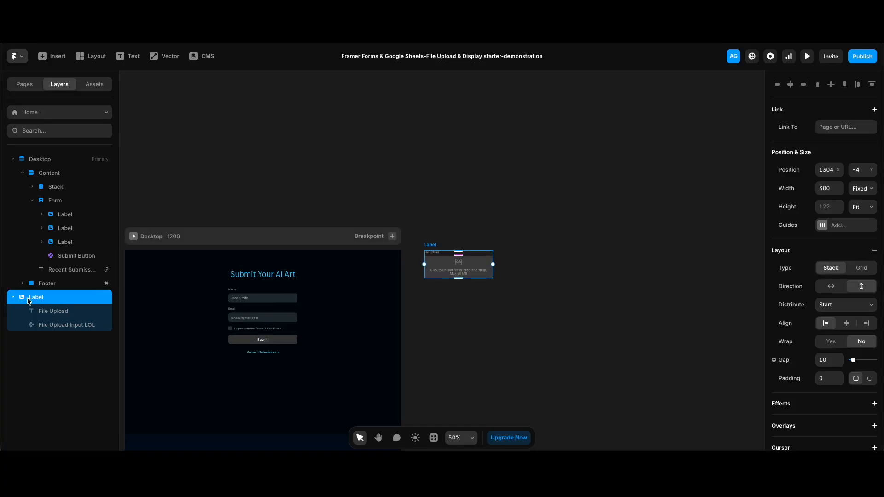
{"action": "left_click_drag", "start_coordinate": [29, 300], "coordinate": [65, 237]}
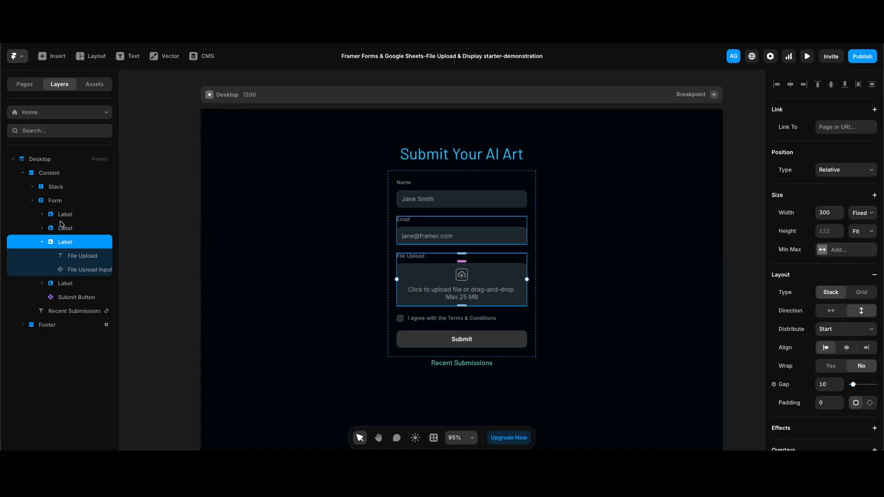
- Make the form's Name input, Email input and terms checkbox required
{"action": "left_click", "coordinate": [42, 214]}
{"action": "left_click", "coordinate": [111, 242]}
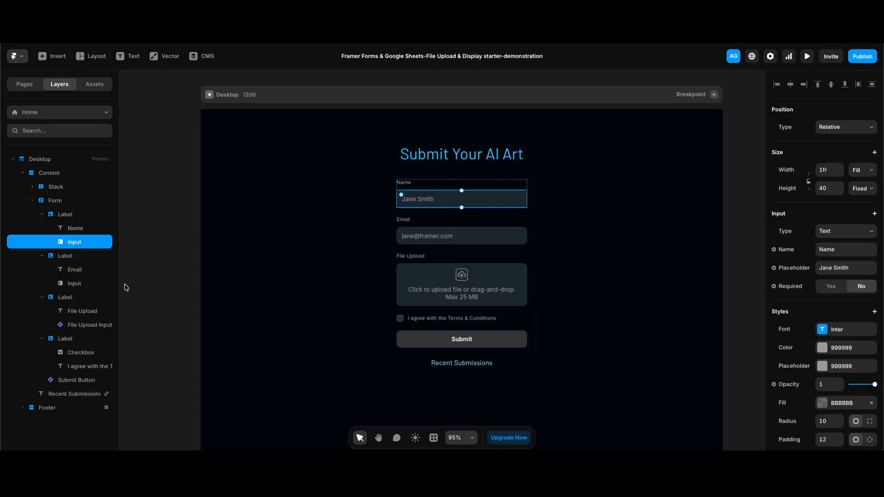
{"action": "left_click", "coordinate": [87, 284], "text": "shift"}
{"action": "left_click", "coordinate": [77, 353], "text": "shift"}
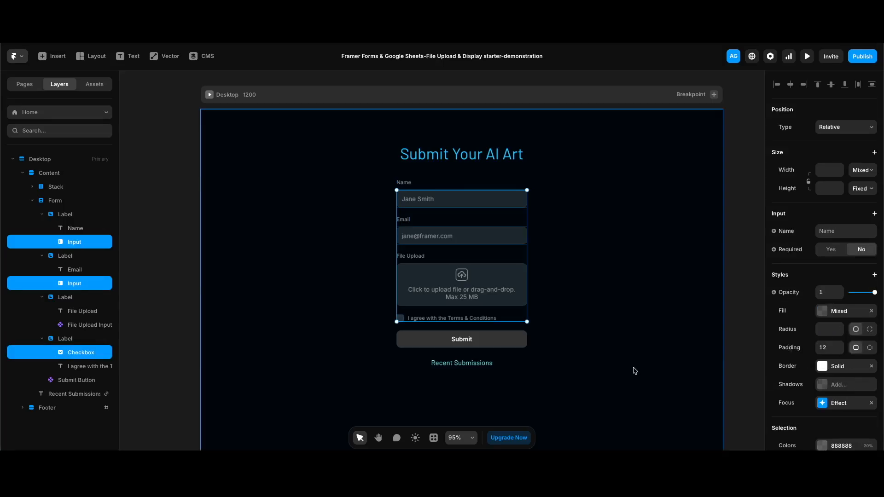
{"action": "scroll", "coordinate": [781, 373], "scroll_direction": "down", "scroll_amount": 4}
{"action": "scroll", "coordinate": [781, 370], "scroll_direction": "up", "scroll_amount": 4}
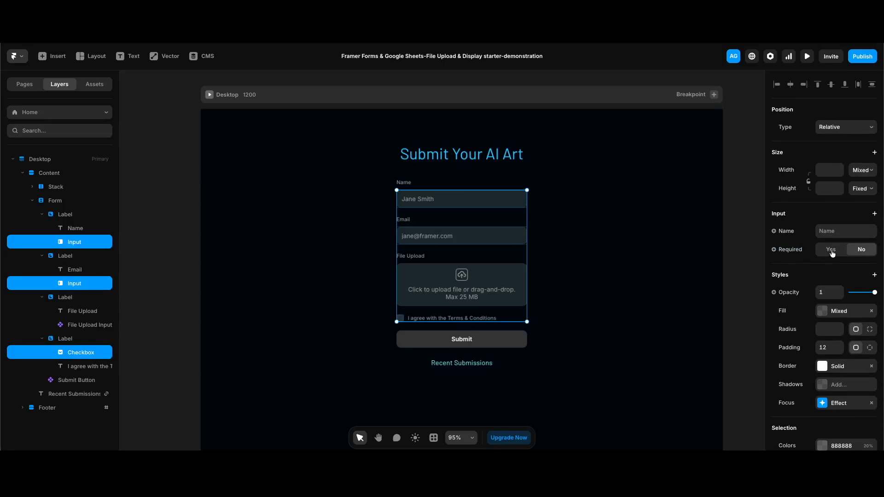
{"action": "left_click", "coordinate": [831, 251]}
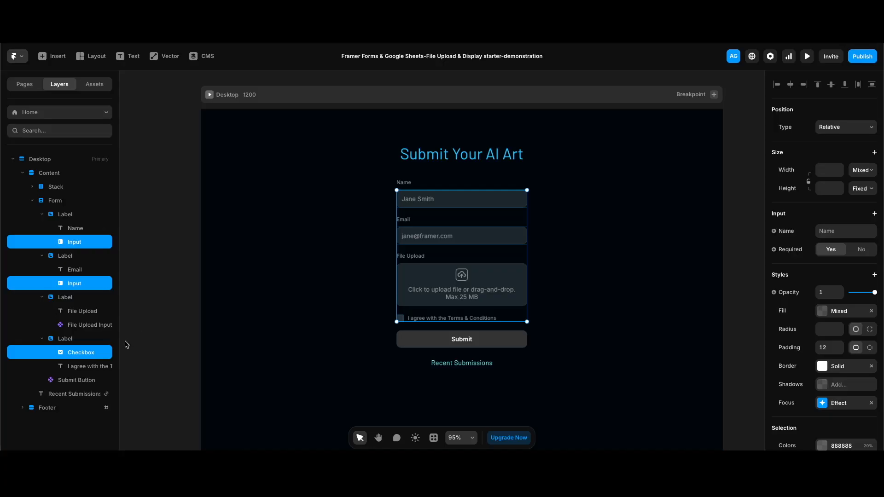
- Restrict the file upload input's accepted file types to Any Image File
{"action": "left_click", "coordinate": [87, 324]}
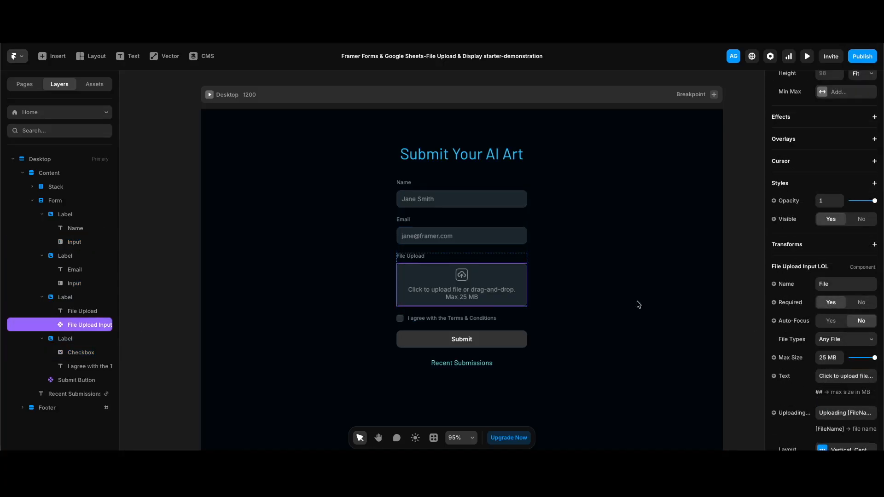
{"action": "left_click", "coordinate": [854, 340]}
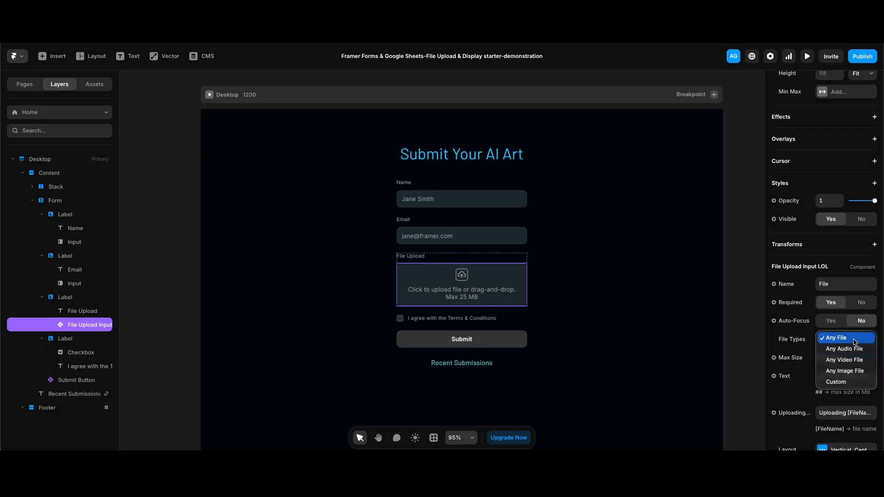
{"action": "left_click", "coordinate": [854, 370]}
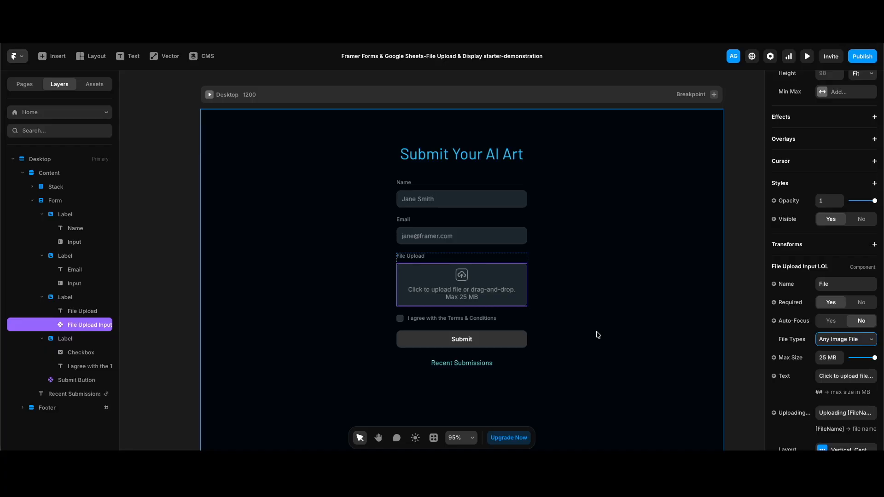
- Set the text colour of the Name, Email and terms agreement labels to the Lightest colour style
{"action": "left_click", "coordinate": [77, 228]}
{"action": "left_click", "coordinate": [77, 269], "text": "super"}
{"action": "left_click", "coordinate": [90, 366], "text": "super"}
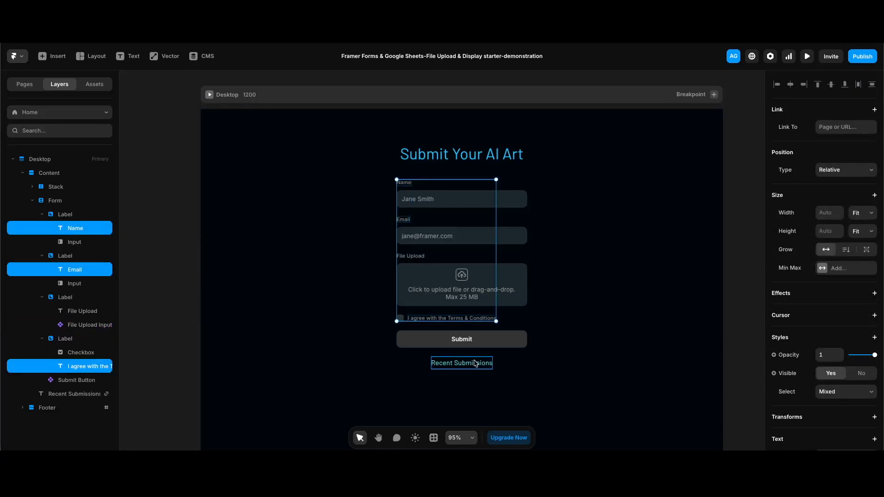
{"action": "scroll", "coordinate": [865, 299], "scroll_direction": "down", "scroll_amount": 4}
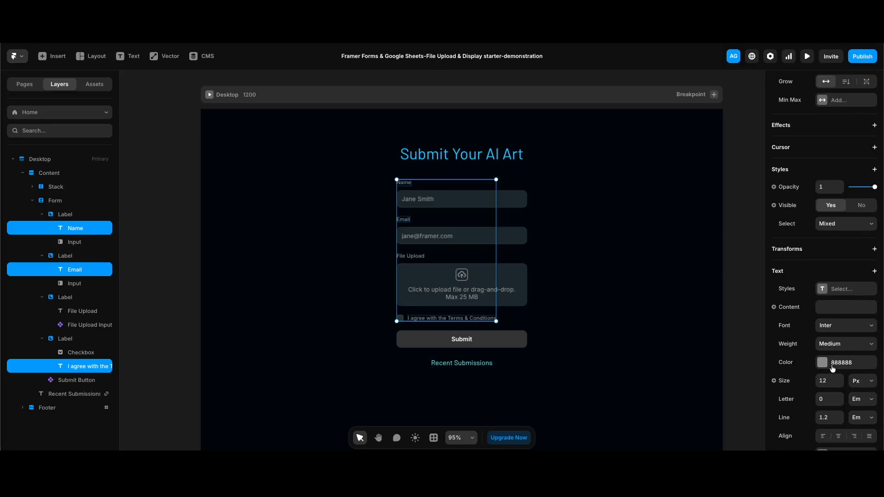
{"action": "left_click", "coordinate": [832, 364]}
{"action": "left_click", "coordinate": [685, 348]}
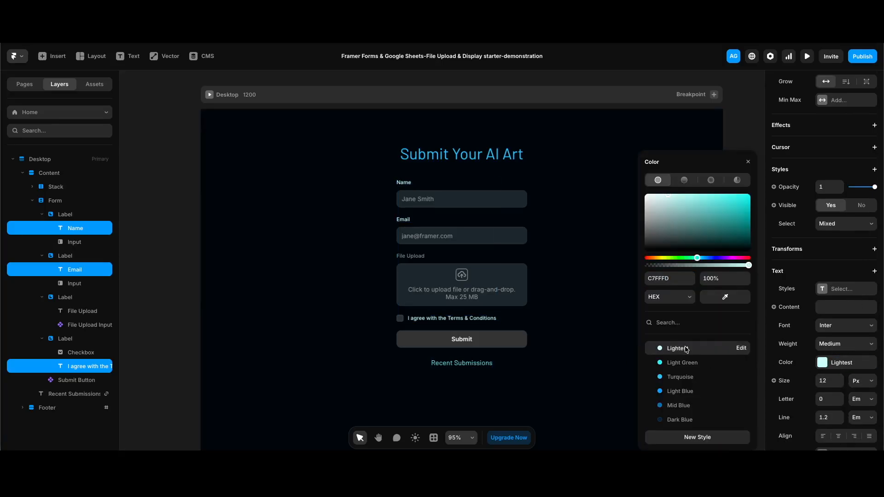
- Fill the Name input, Email input and checkbox with Dark Blue at 50% opacity
{"action": "left_click", "coordinate": [77, 242]}
{"action": "left_click", "coordinate": [76, 283], "text": "super"}
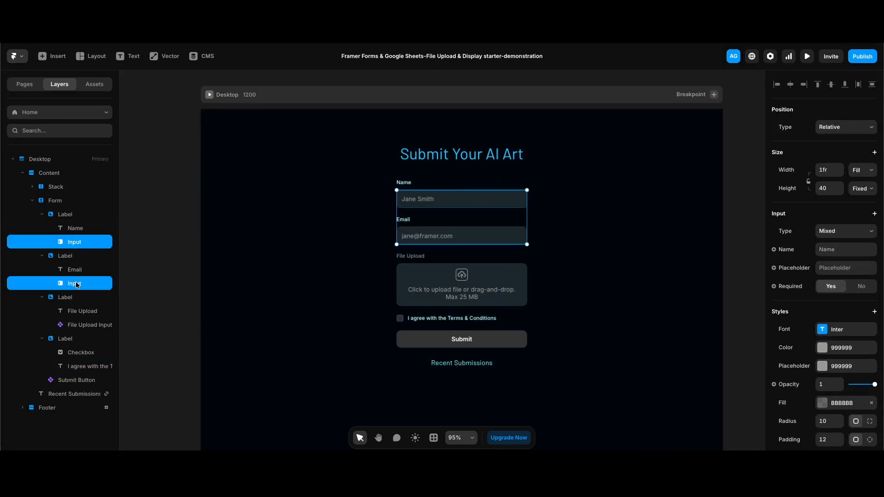
{"action": "left_click", "coordinate": [81, 352], "text": "super"}
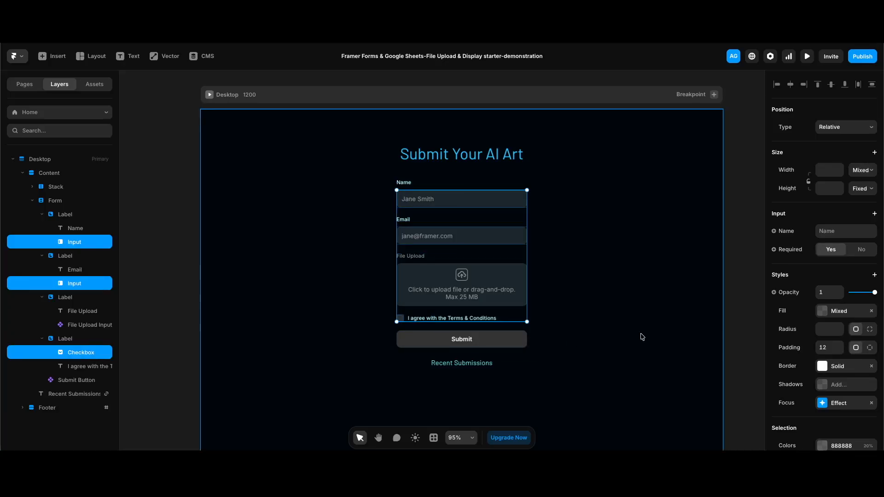
{"action": "scroll", "coordinate": [838, 322], "scroll_direction": "down", "scroll_amount": 1}
{"action": "left_click", "coordinate": [838, 303]}
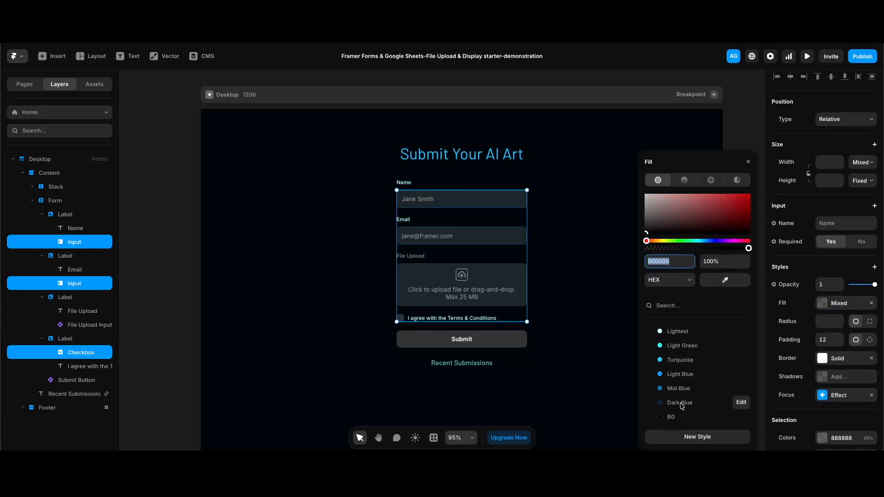
{"action": "left_click", "coordinate": [679, 403]}
{"action": "left_click", "coordinate": [726, 261]}
{"action": "type", "text": "50"}
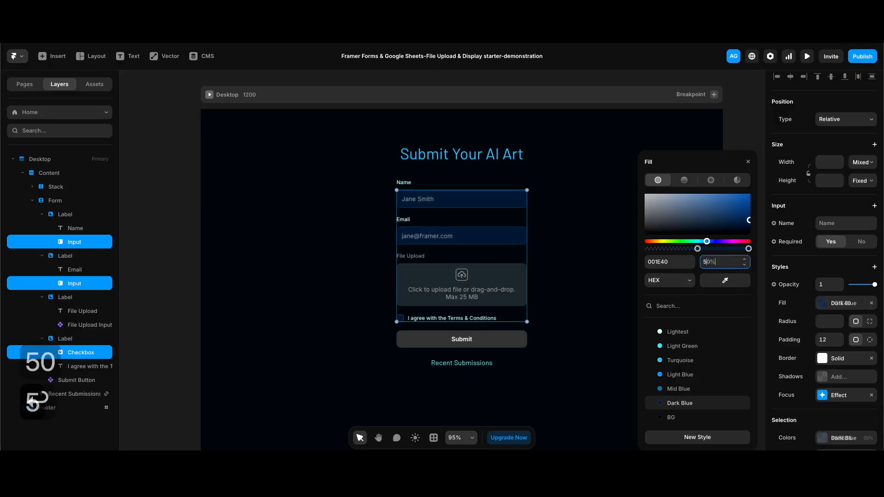
{"action": "key", "text": "Return"}
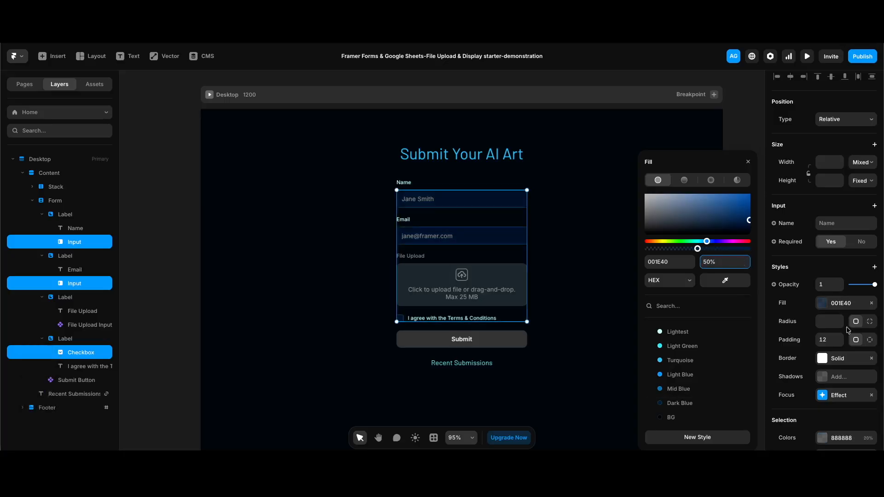
- Remove the border from the Name input, Email input and checkbox, and set their focus border to Light Blue at 60% opacity
{"action": "left_click", "coordinate": [871, 358]}
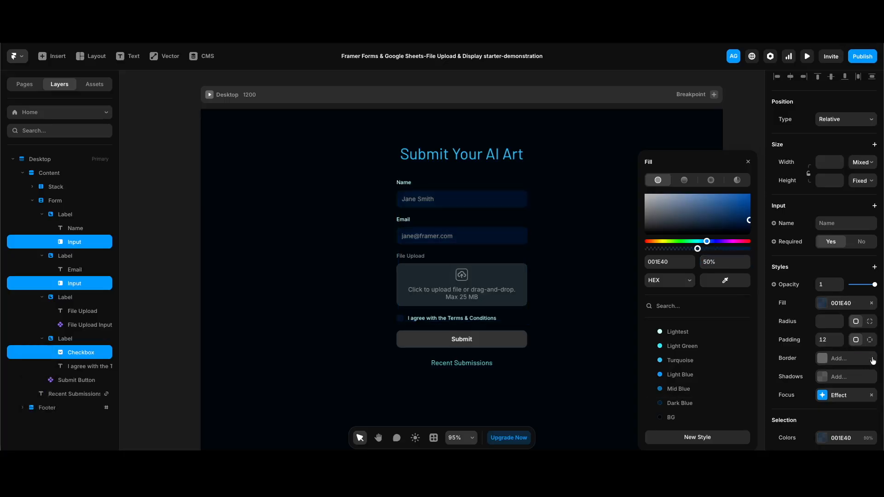
{"action": "left_click", "coordinate": [835, 396]}
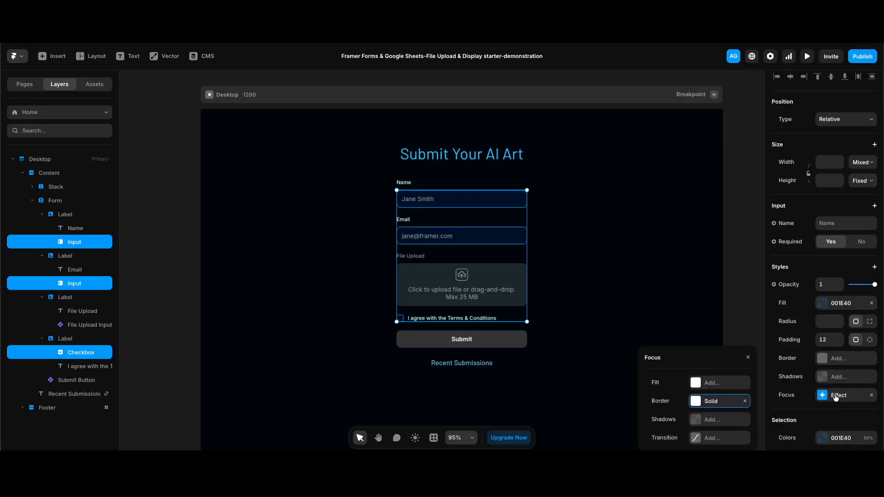
{"action": "left_click", "coordinate": [696, 400]}
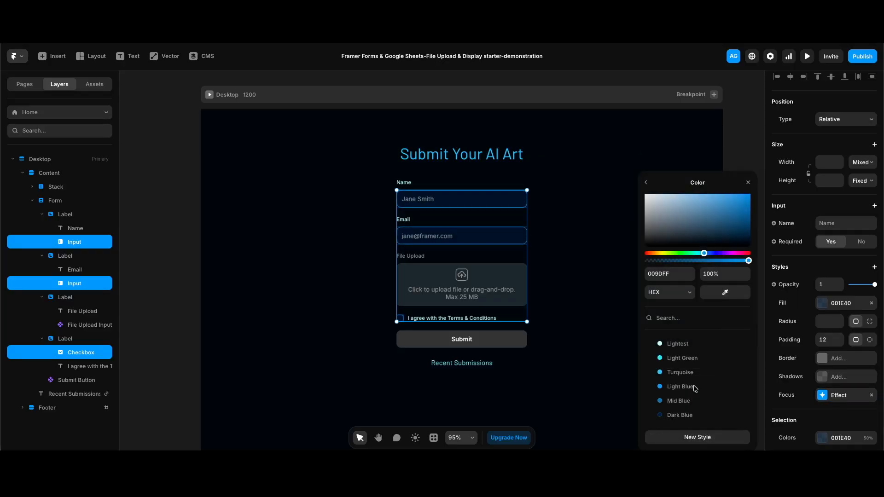
{"action": "left_click", "coordinate": [692, 388]}
{"action": "left_click", "coordinate": [723, 273]}
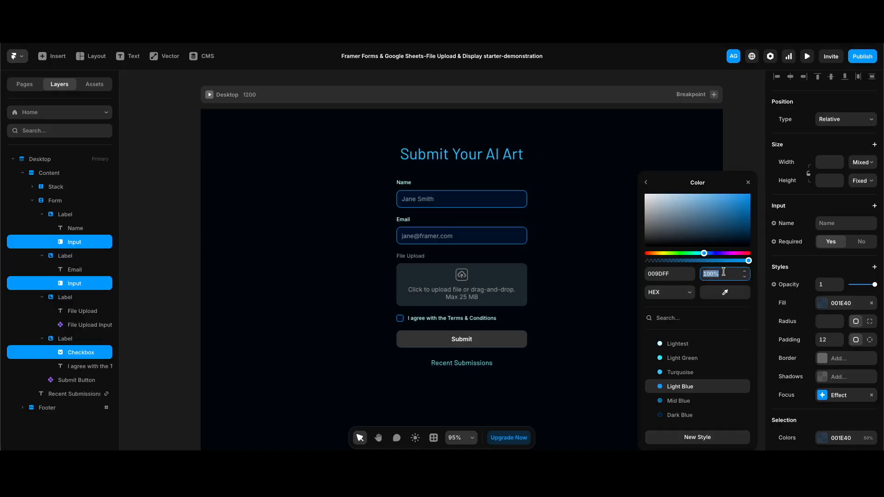
{"action": "type", "text": "60"}
{"action": "key", "text": "Return"}
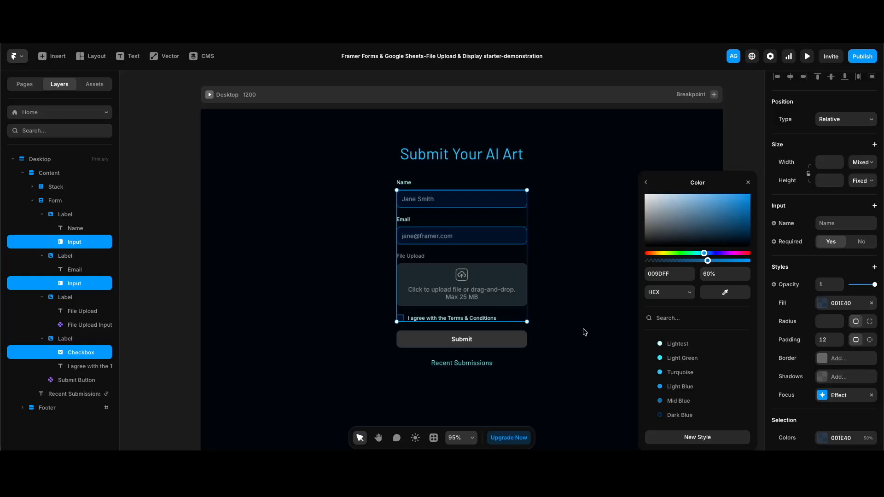
{"action": "key", "text": "Tab"}
- Fill the file upload input with Dark Blue at 50% opacity and remove its border
{"action": "left_click", "coordinate": [84, 325]}
{"action": "left_click", "coordinate": [727, 401]}
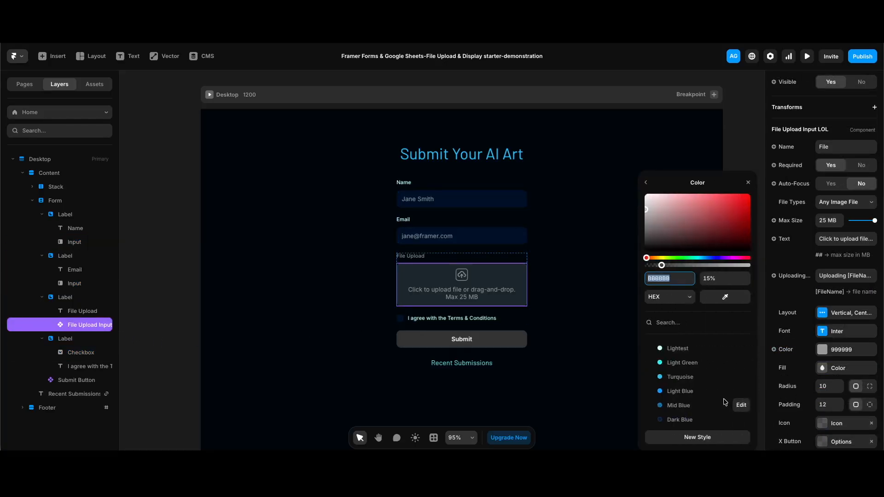
{"action": "left_click", "coordinate": [724, 419]}
{"action": "left_click", "coordinate": [724, 278]}
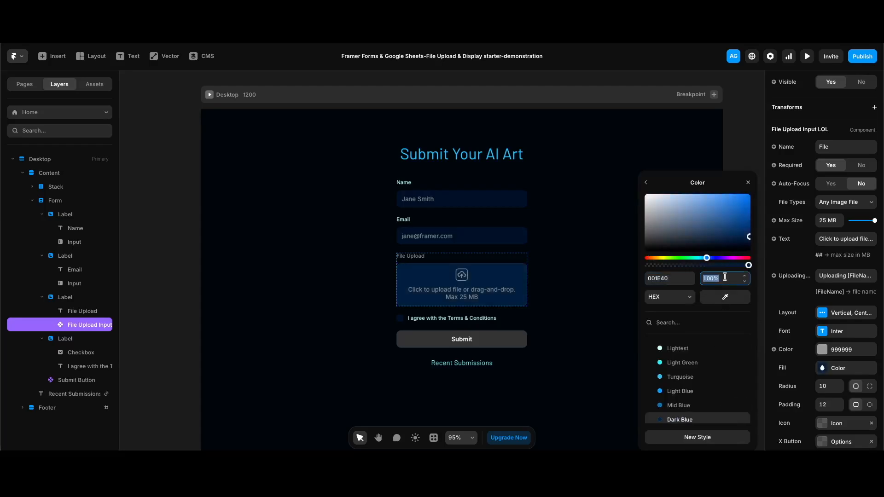
{"action": "type", "text": "50"}
{"action": "key", "text": "Return"}
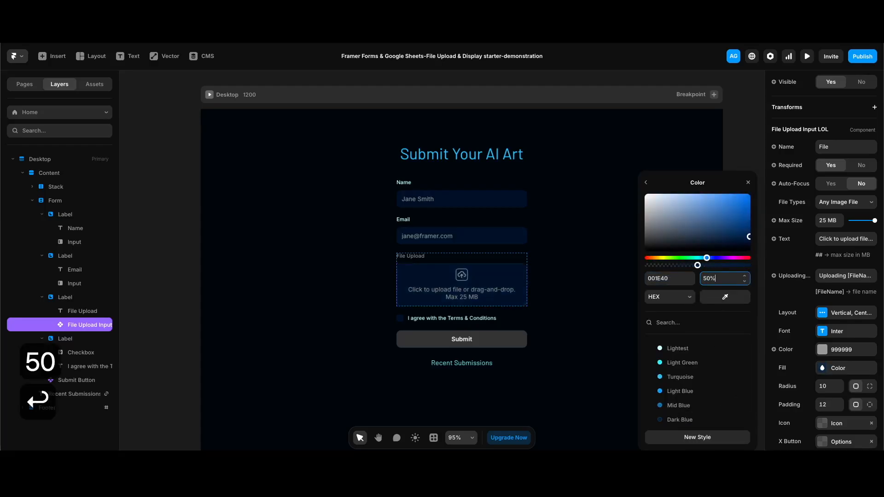
{"action": "scroll", "coordinate": [819, 368], "scroll_direction": "down", "scroll_amount": 3}
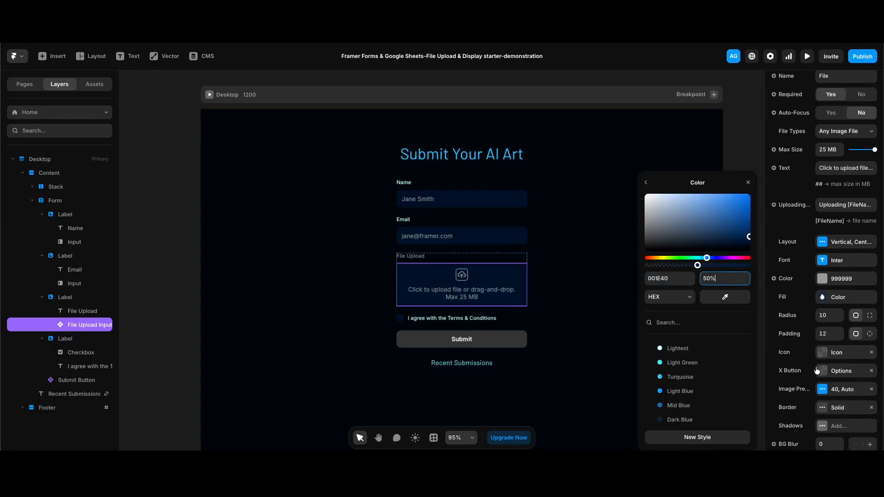
{"action": "left_click", "coordinate": [870, 407]}
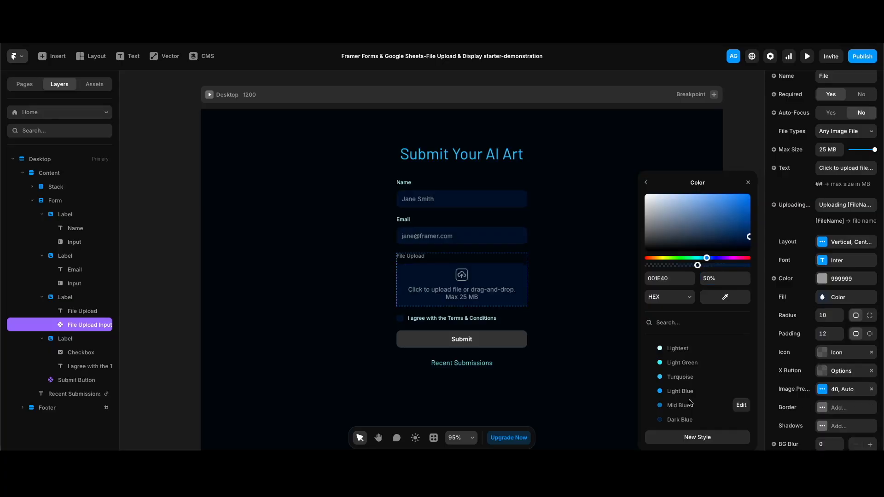
- Set the Name and Email inputs' text colour to Lightest and their placeholder colour to Lightest at 60% opacity
{"action": "left_click", "coordinate": [78, 244]}
{"action": "left_click", "coordinate": [83, 285], "text": "shift"}
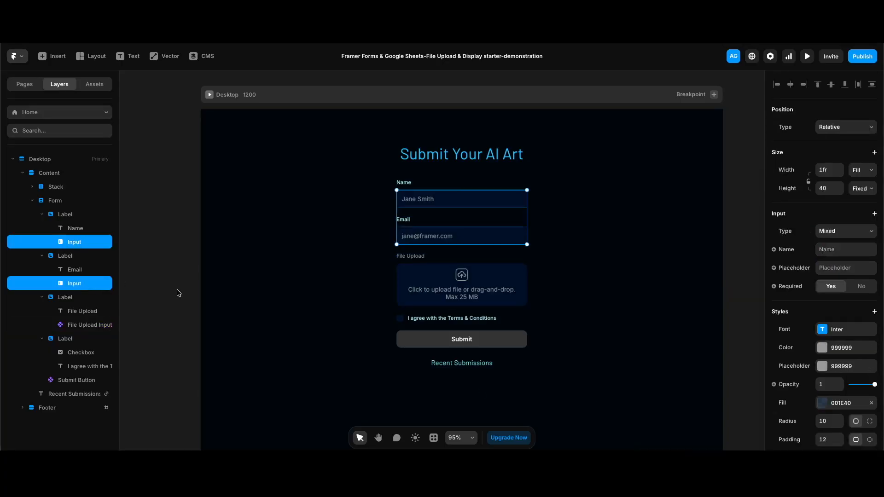
{"action": "scroll", "coordinate": [819, 322], "scroll_direction": "down", "scroll_amount": 3}
{"action": "left_click", "coordinate": [822, 267]}
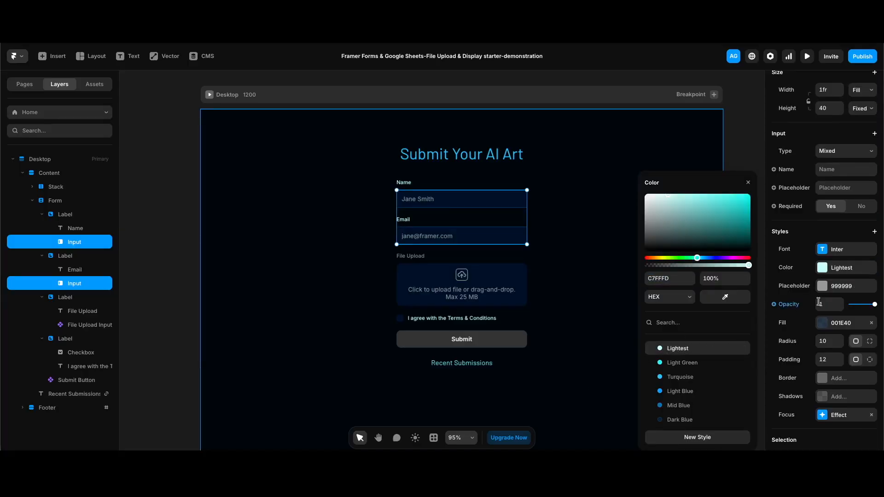
{"action": "left_click", "coordinate": [838, 286]}
{"action": "left_click", "coordinate": [677, 348]}
{"action": "left_click", "coordinate": [724, 278]}
{"action": "type", "text": "60"}
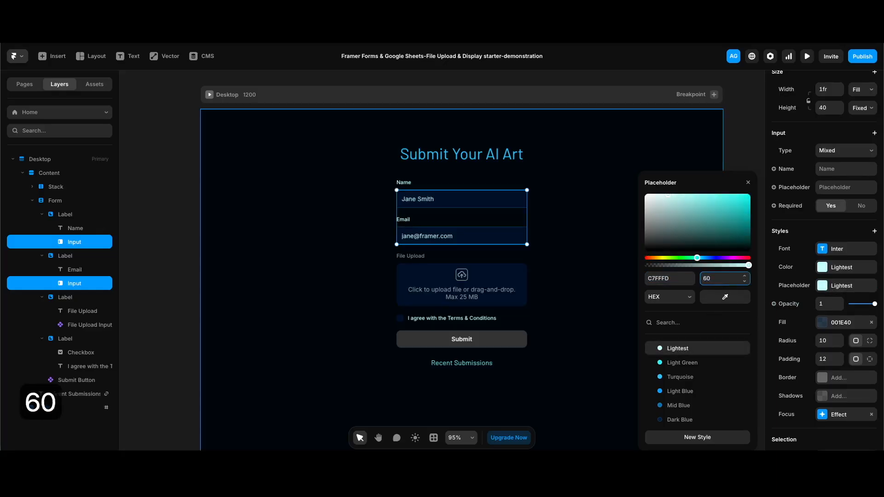
{"action": "key", "text": "Return"}
- Set the file upload input's text colour and icon colour to the Lightest colour style
{"action": "left_click", "coordinate": [98, 325]}
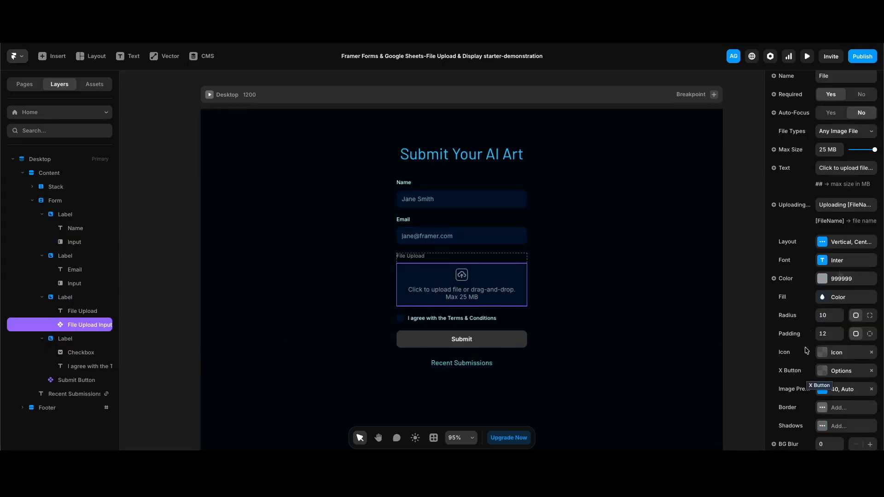
{"action": "left_click", "coordinate": [840, 278]}
{"action": "left_click", "coordinate": [678, 348]}
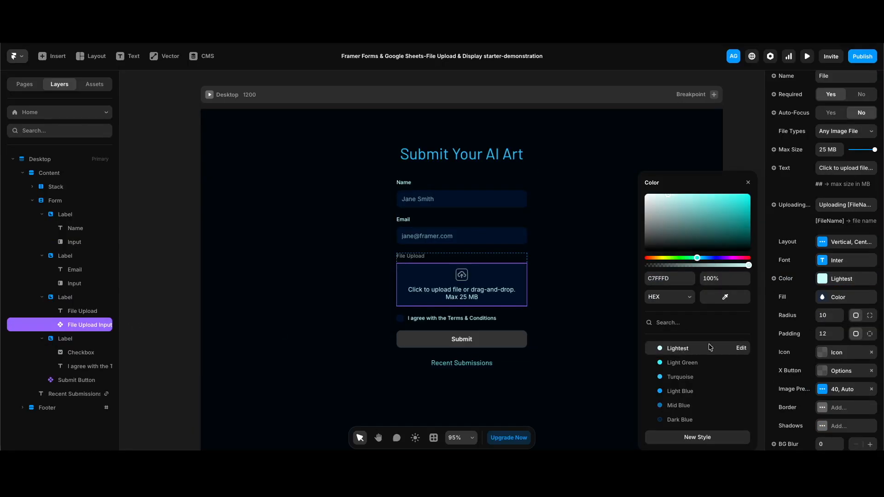
{"action": "left_click", "coordinate": [849, 353]}
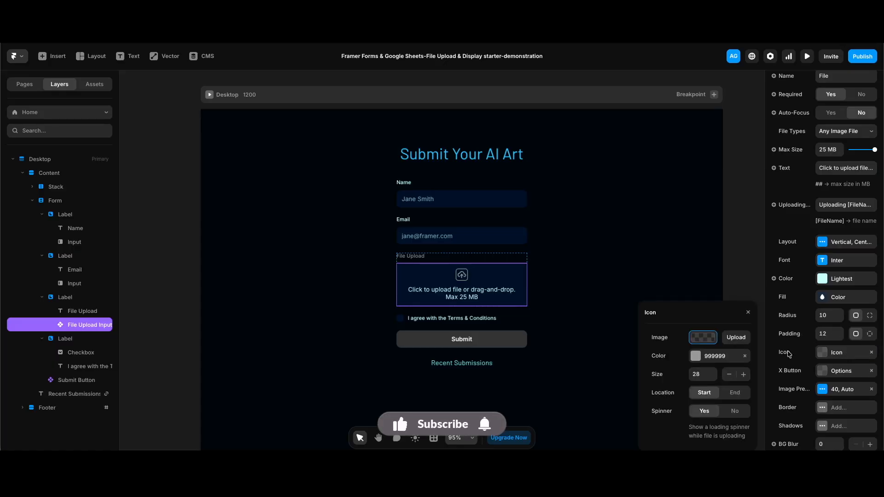
{"action": "left_click", "coordinate": [714, 357]}
{"action": "left_click", "coordinate": [683, 349]}
{"action": "left_click", "coordinate": [560, 368]}
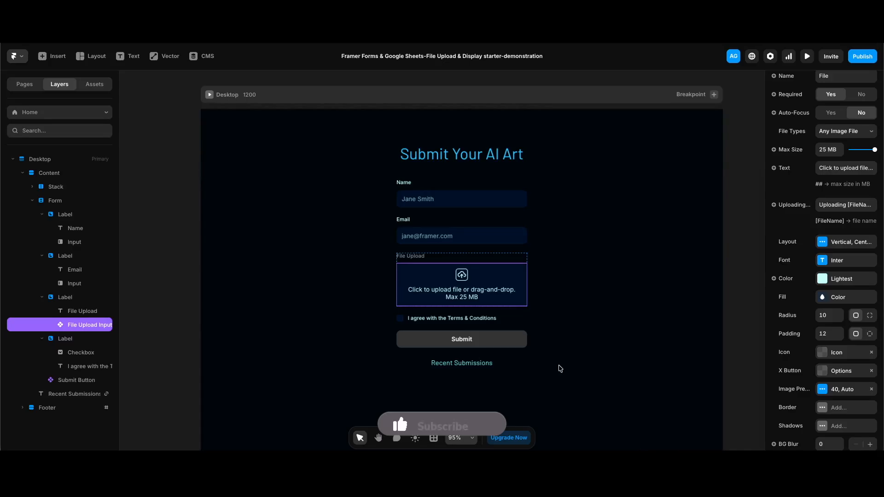
- Open the Submit button component for editing by unlinking it and replacing all instances
{"action": "left_click", "coordinate": [504, 340]}
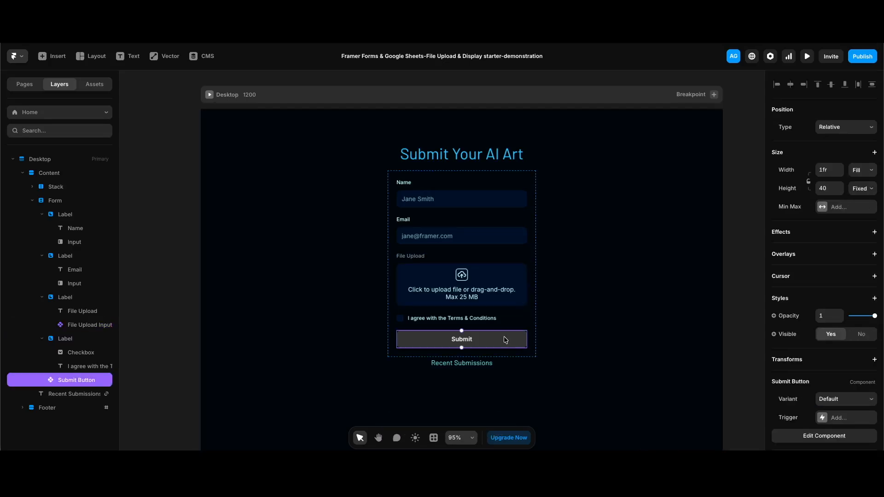
{"action": "double_click", "coordinate": [505, 339]}
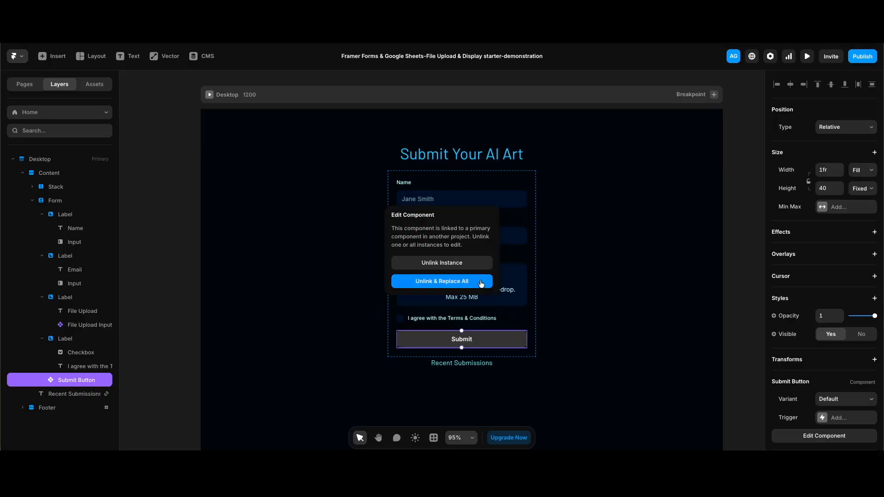
{"action": "left_click", "coordinate": [481, 282]}
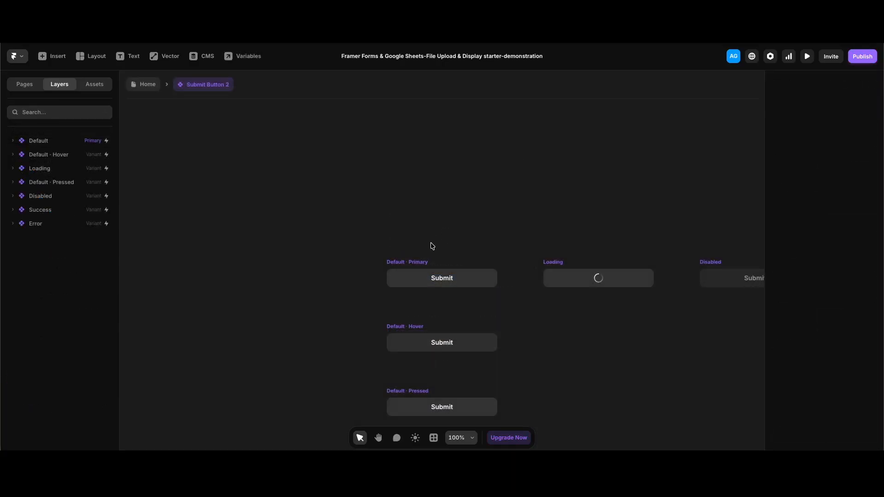
- Fill the Submit button's Default primary variant with Turquoise at 30% opacity
{"action": "left_click", "coordinate": [412, 262]}
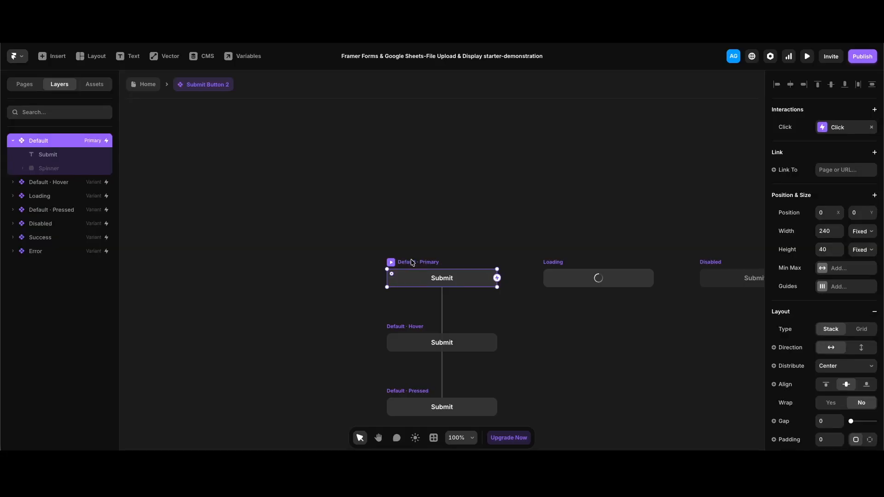
{"action": "scroll", "coordinate": [837, 338], "scroll_direction": "down", "scroll_amount": 6}
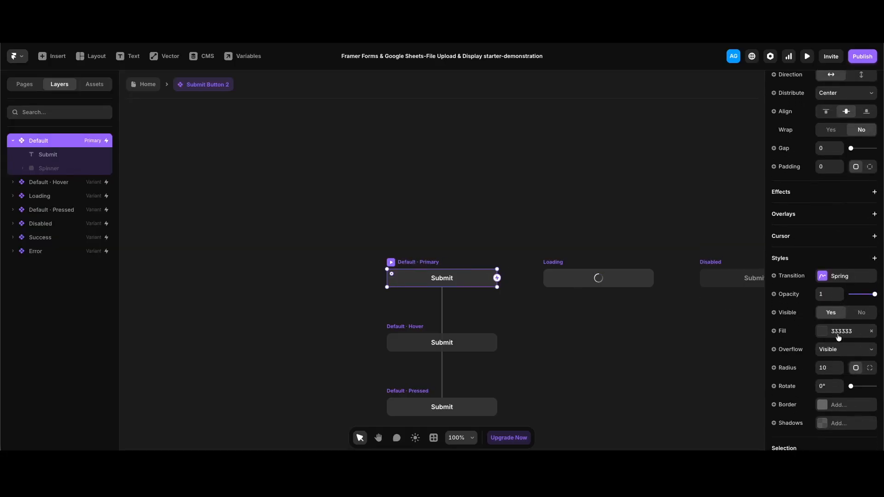
{"action": "left_click", "coordinate": [838, 335]}
{"action": "left_click", "coordinate": [704, 377]}
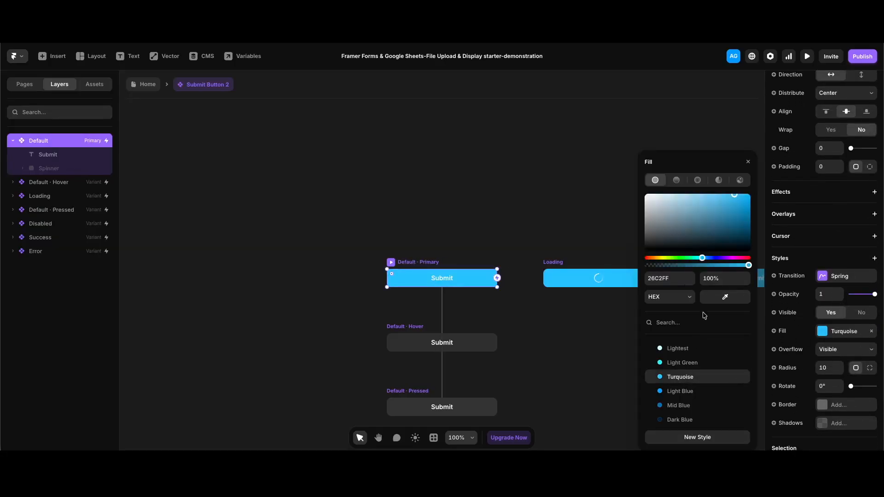
{"action": "left_click", "coordinate": [728, 277]}
{"action": "type", "text": "30"}
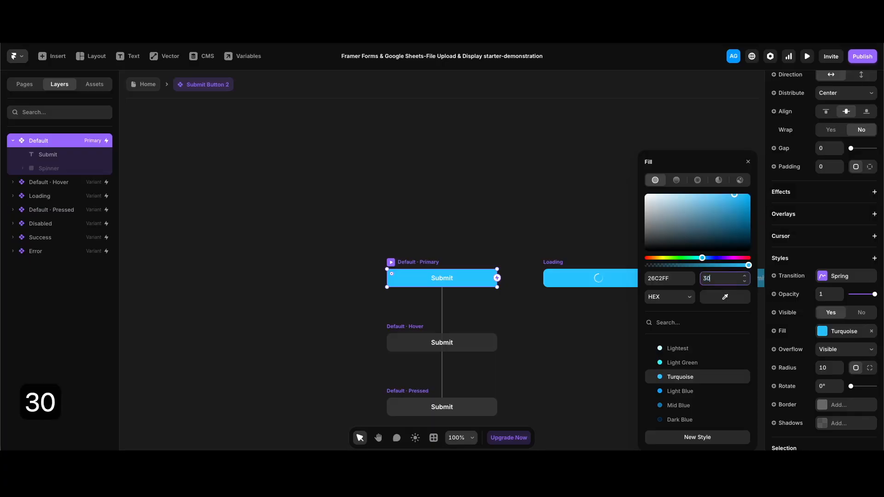
- Fill the Submit button's Default Pressed variant with Turquoise at 30% opacity
{"action": "left_click", "coordinate": [409, 392]}
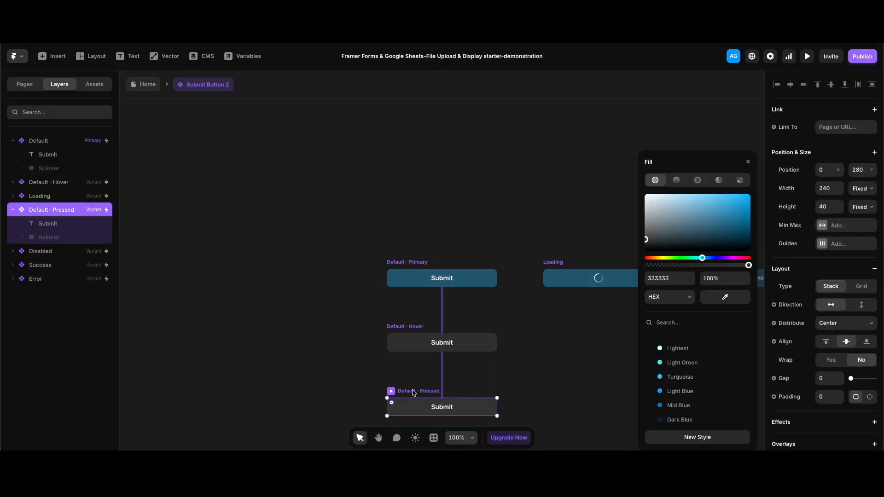
{"action": "scroll", "coordinate": [683, 417], "scroll_direction": "down", "scroll_amount": 1}
{"action": "left_click", "coordinate": [680, 359]}
{"action": "left_click", "coordinate": [716, 261]}
{"action": "type", "text": "30"}
{"action": "key", "text": "Return"}
- Fill the Submit button's Default Hover variant with Light Green at 30% opacity and return to the Home page
{"action": "left_click", "coordinate": [412, 327]}
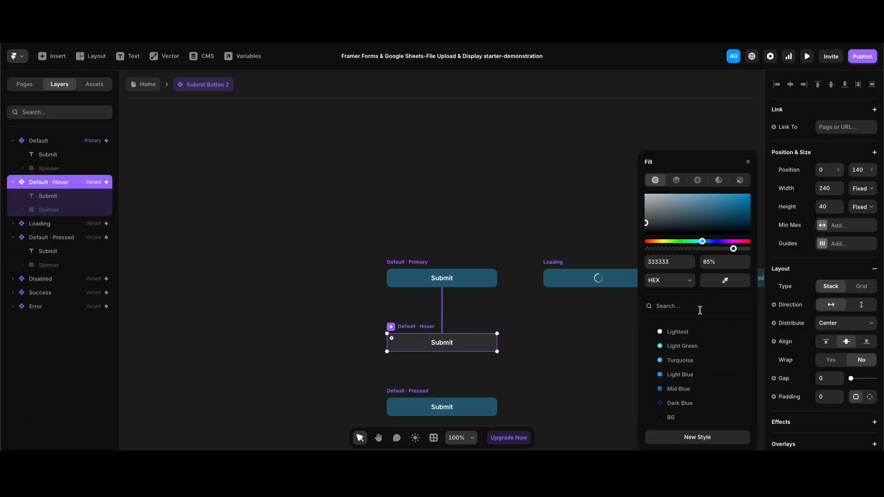
{"action": "left_click", "coordinate": [691, 347]}
{"action": "left_click", "coordinate": [724, 263]}
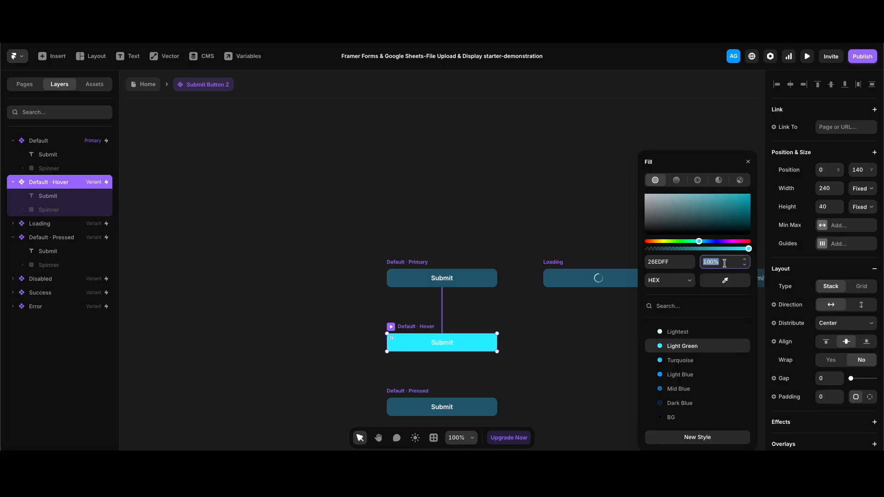
{"action": "type", "text": "30"}
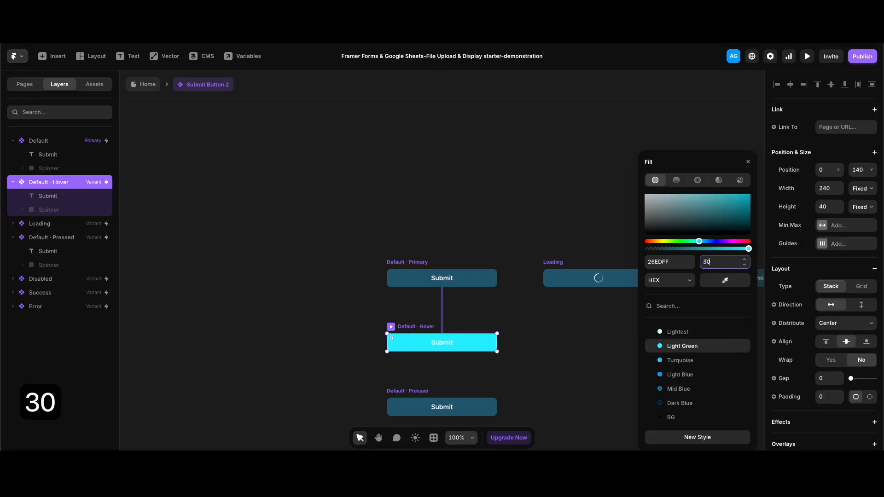
{"action": "key", "text": "Return"}
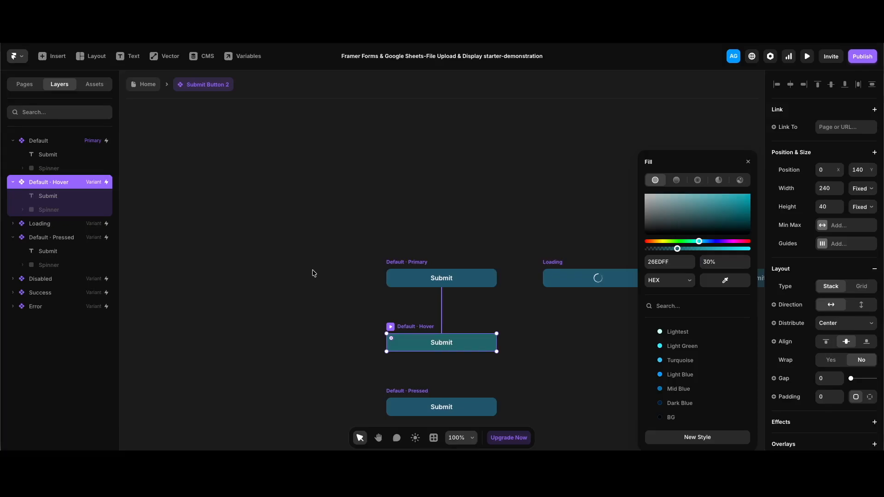
{"action": "double_click", "coordinate": [298, 227]}
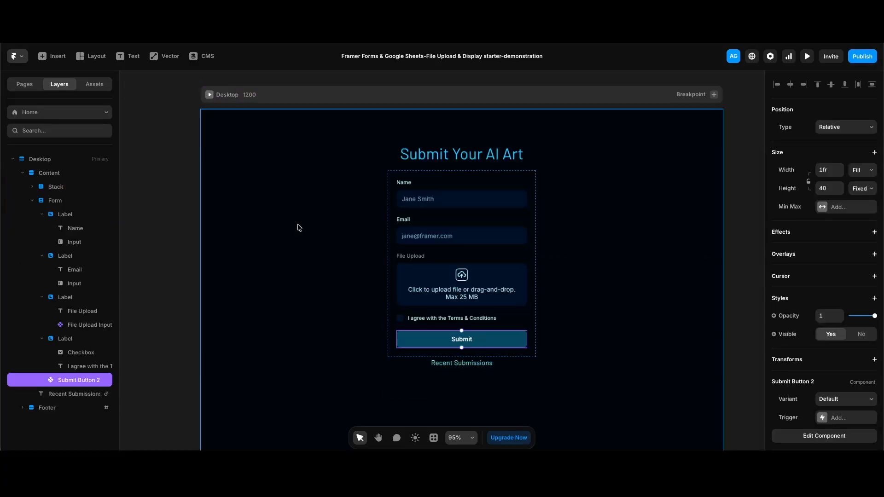
- Set the form to redirect to the /info-submitted page after a successful submission
{"action": "left_click", "coordinate": [56, 201]}
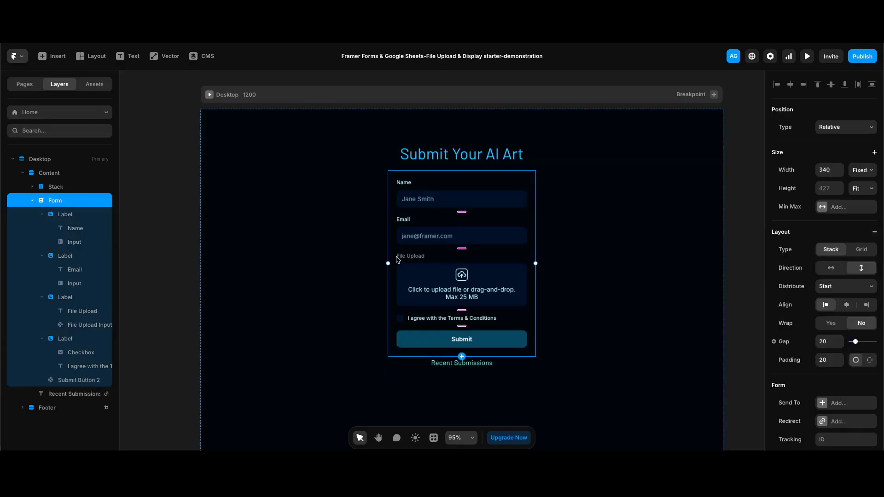
{"action": "scroll", "coordinate": [851, 299], "scroll_direction": "down", "scroll_amount": 3}
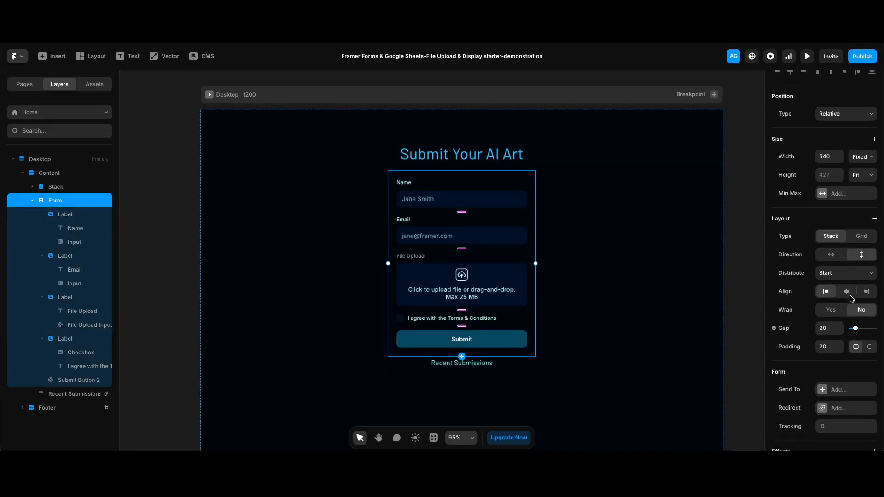
{"action": "left_click", "coordinate": [844, 332]}
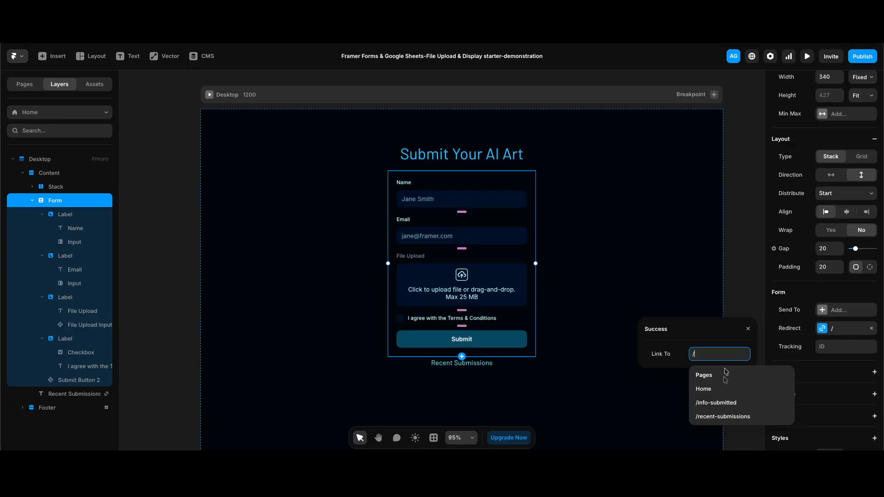
{"action": "left_click", "coordinate": [728, 403]}
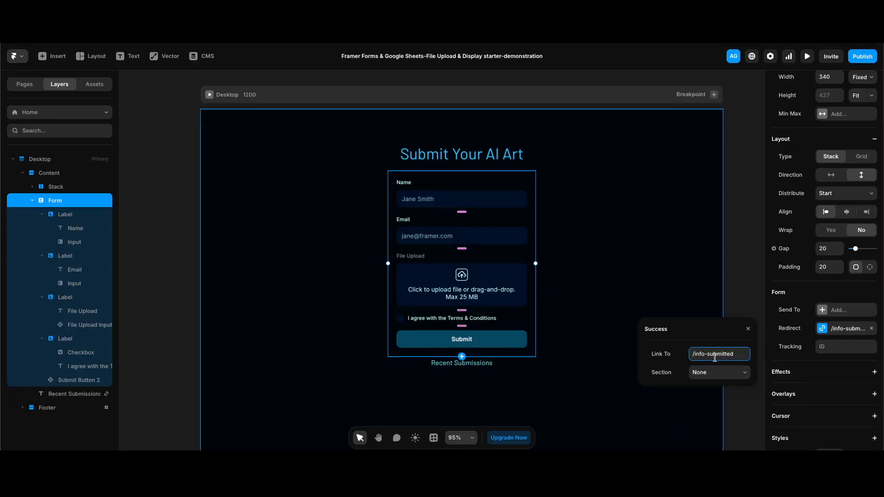
{"action": "left_click", "coordinate": [748, 329]}
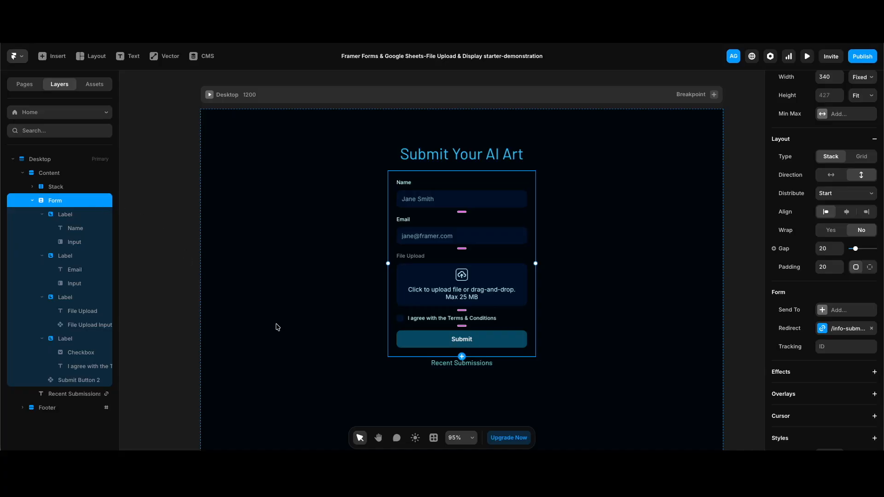
- Add Google Sheets as the form's submission destination and connect the Google account
{"action": "left_click", "coordinate": [843, 313]}
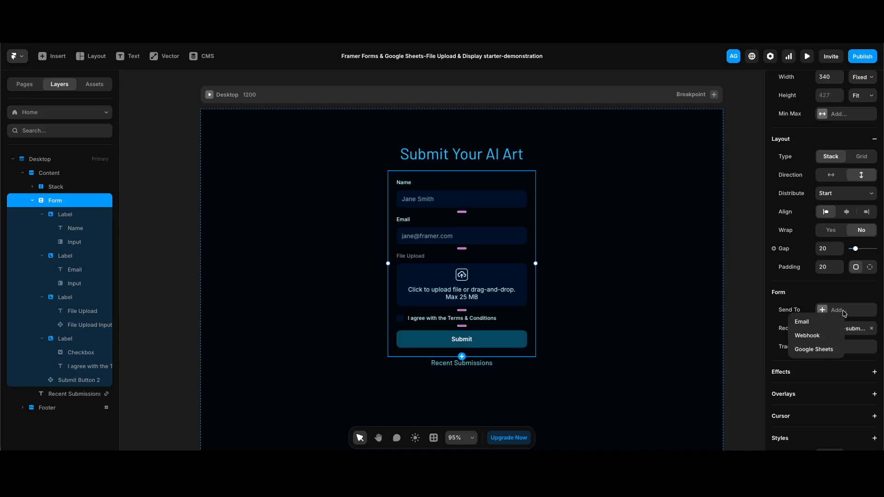
{"action": "left_click", "coordinate": [823, 349]}
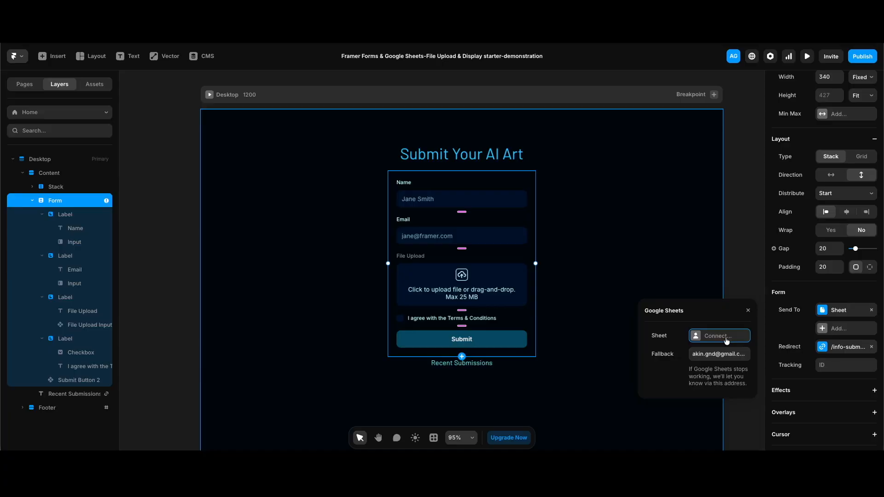
{"action": "left_click", "coordinate": [726, 340]}
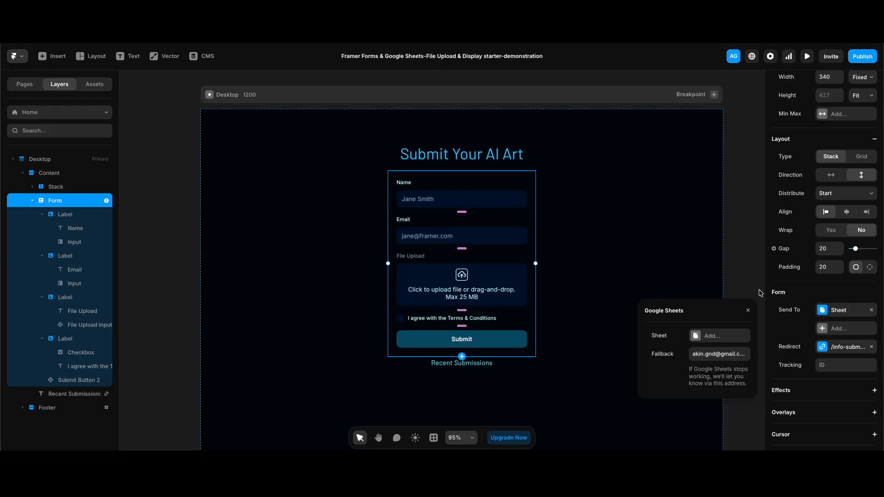
- Create a new Google Sheet for the form's submissions named "Framer Forms AI Art Submissions" and open the connected sheet
{"action": "left_click", "coordinate": [721, 336]}
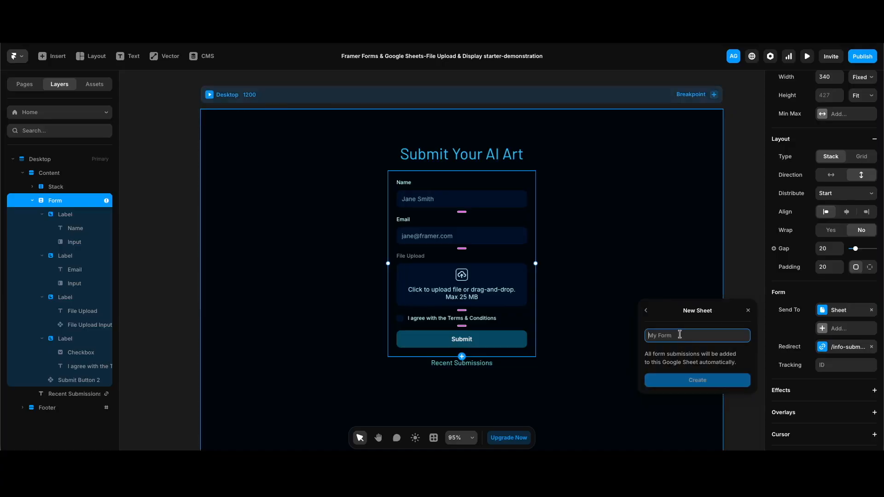
{"action": "type", "text": "Framer Forms AI Art Submissions"}
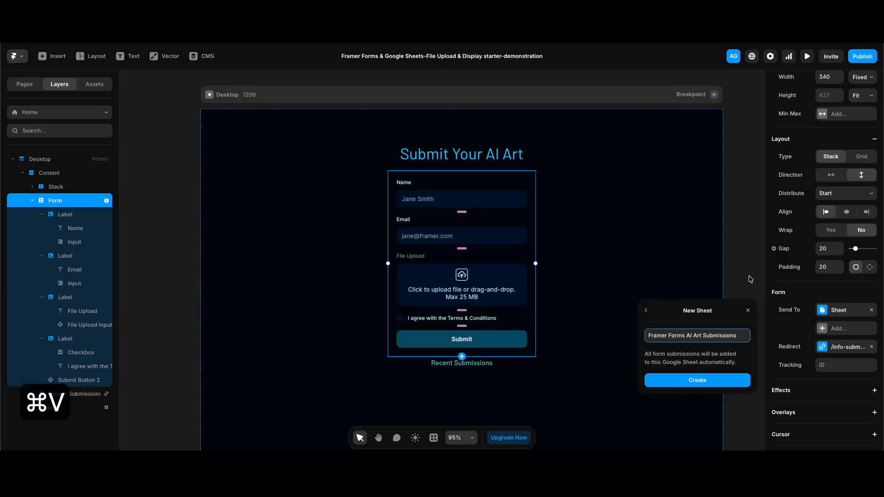
{"action": "left_click", "coordinate": [720, 380]}
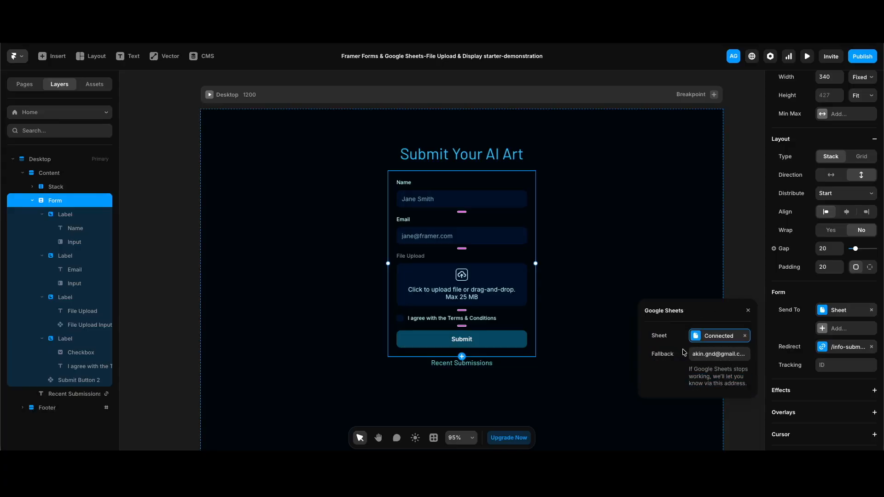
{"action": "left_click", "coordinate": [718, 337]}
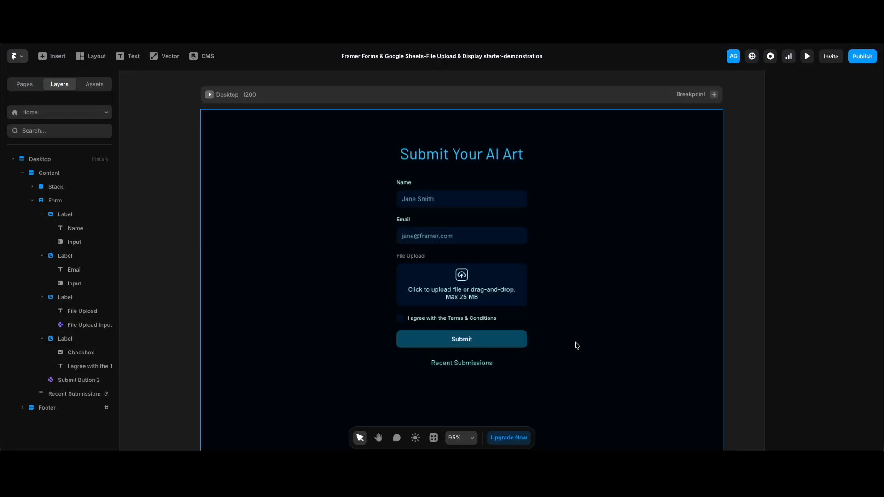
- Preview the page, agree to the Terms & Conditions, submit the filled-in form and follow the Recent Submissions link
{"action": "key", "text": "super+p"}
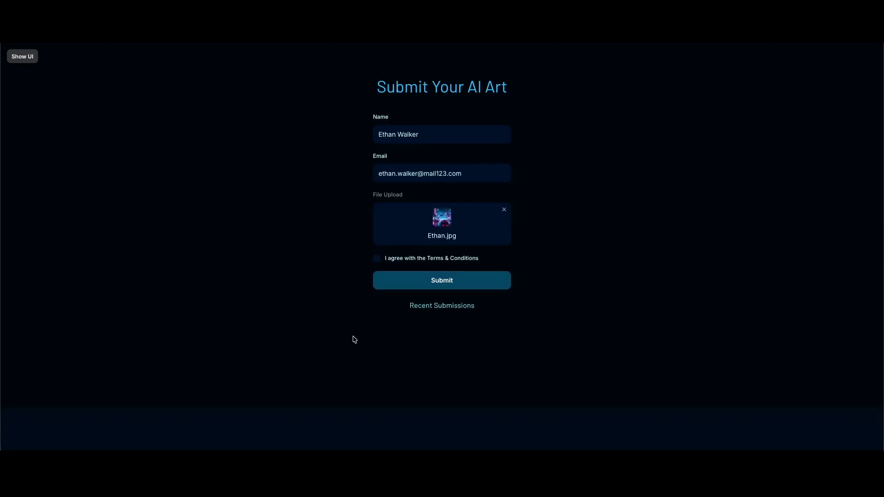
{"action": "left_click", "coordinate": [376, 258]}
{"action": "left_click", "coordinate": [474, 287]}
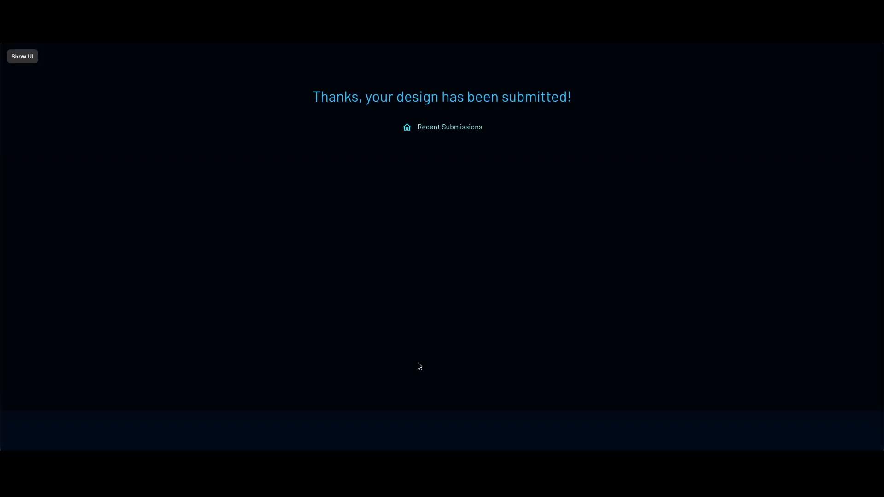
{"action": "left_click", "coordinate": [465, 130]}
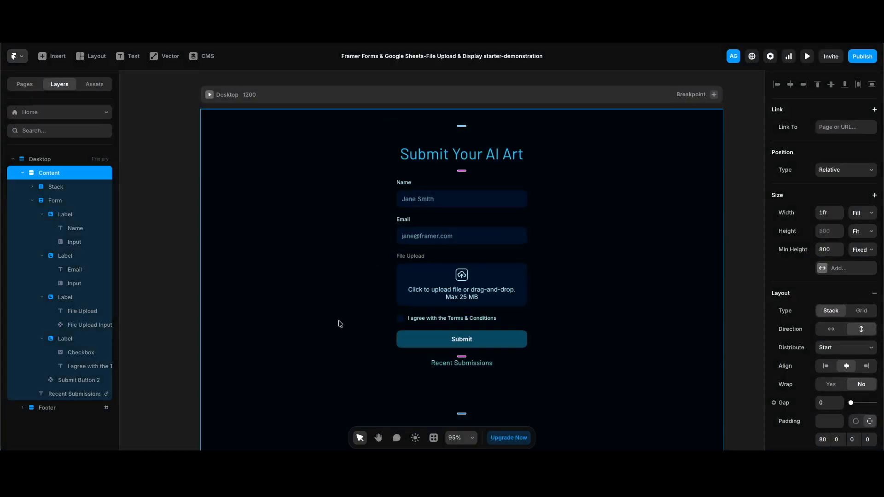
- Recolour the form's File Upload label to match the light text of the Name and Email labels
{"action": "left_click", "coordinate": [93, 312]}
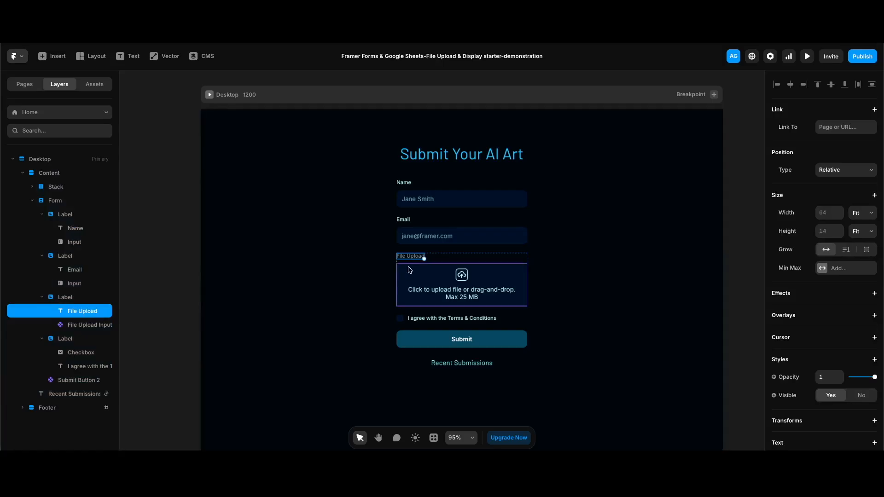
{"action": "scroll", "coordinate": [824, 335], "scroll_direction": "down", "scroll_amount": 4}
{"action": "scroll", "coordinate": [824, 334], "scroll_direction": "down", "scroll_amount": 2}
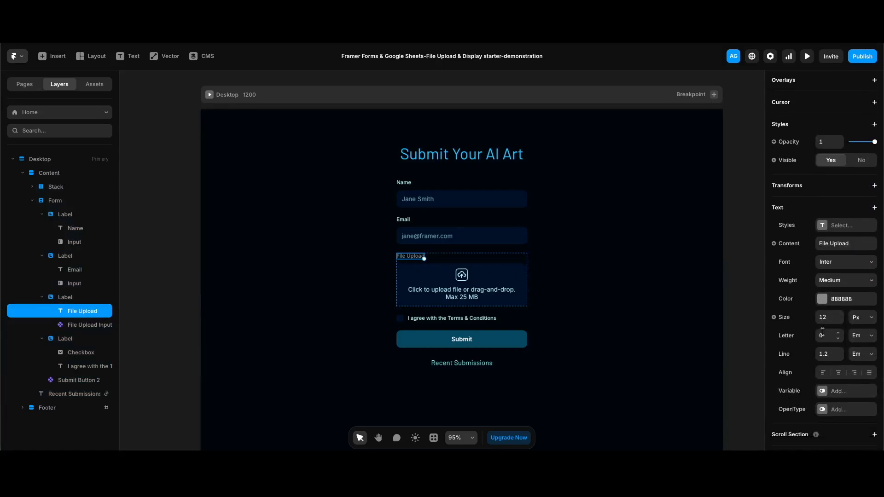
{"action": "left_click", "coordinate": [835, 299]}
{"action": "left_click", "coordinate": [686, 348]}
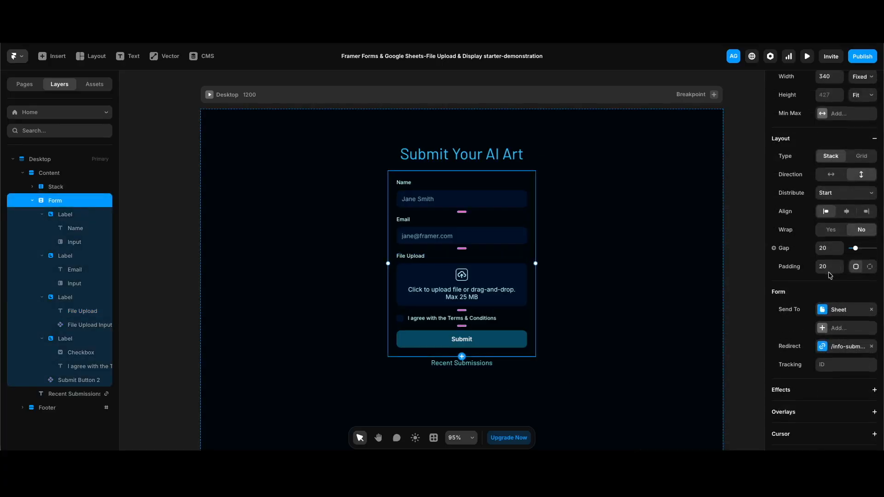
- Set the gap of the form's stack layout to 32 and preview the page
{"action": "left_click", "coordinate": [828, 248]}
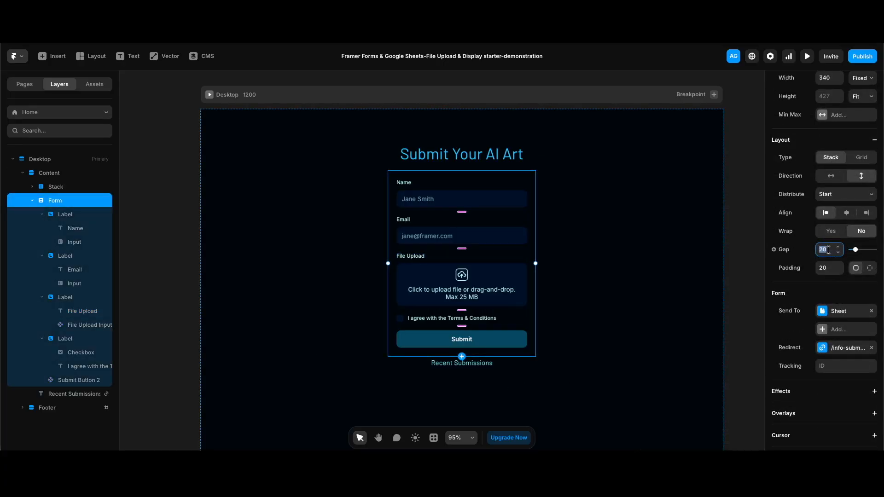
{"action": "type", "text": "32"}
{"action": "key", "text": "Return"}
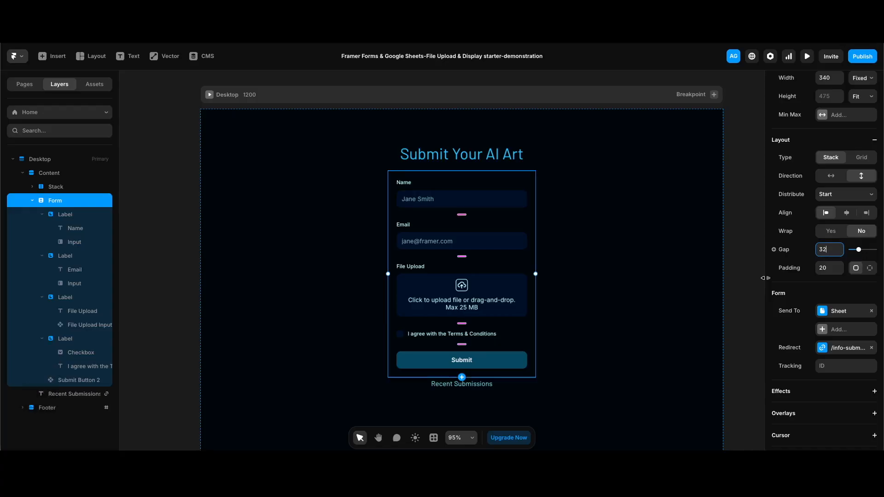
{"action": "key", "text": "super+p"}
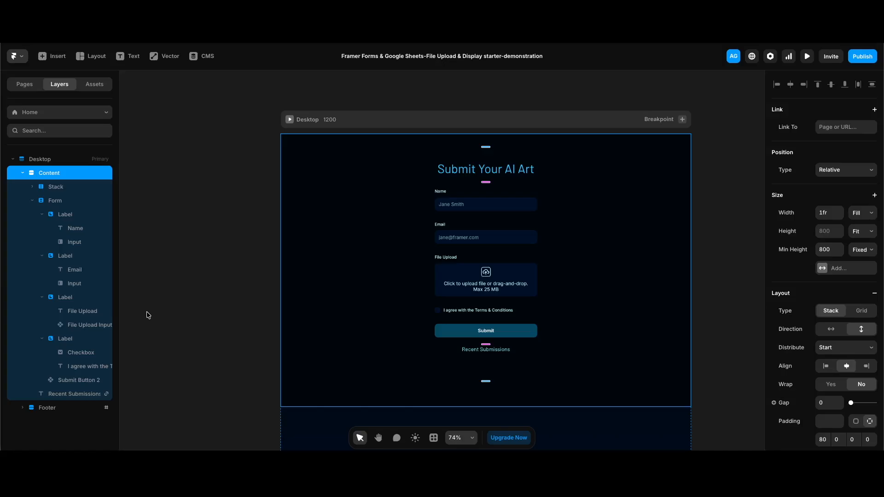
- Create a Google Sheets collection with the plugin, using the submissions spreadsheet's URL, and import the columns from Sheet1 with Name as slug field
{"action": "left_click", "coordinate": [433, 437]}
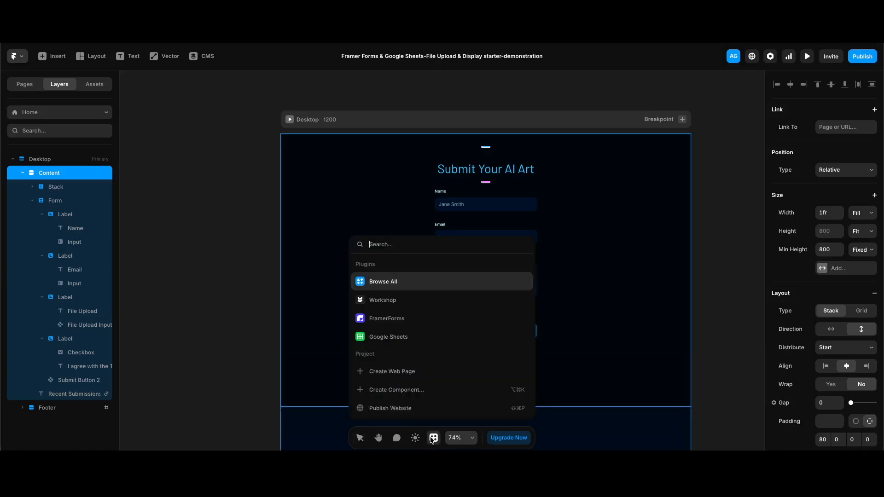
{"action": "left_click", "coordinate": [372, 337]}
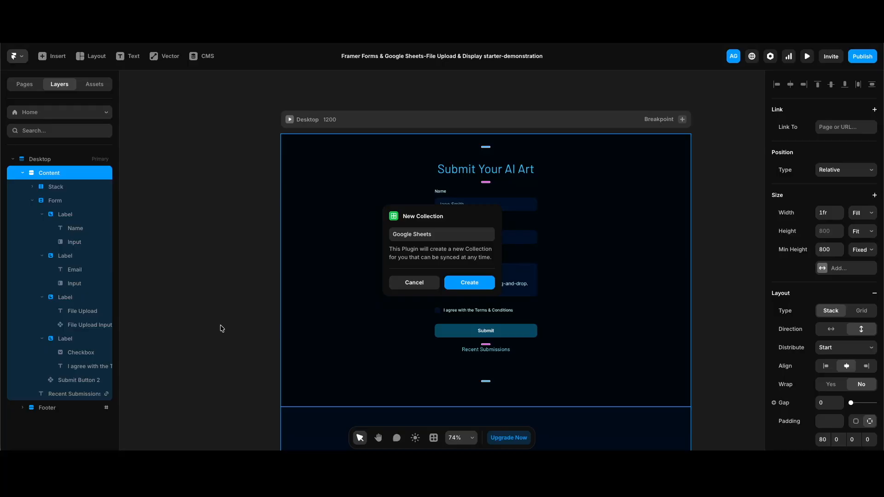
{"action": "left_click", "coordinate": [469, 284]}
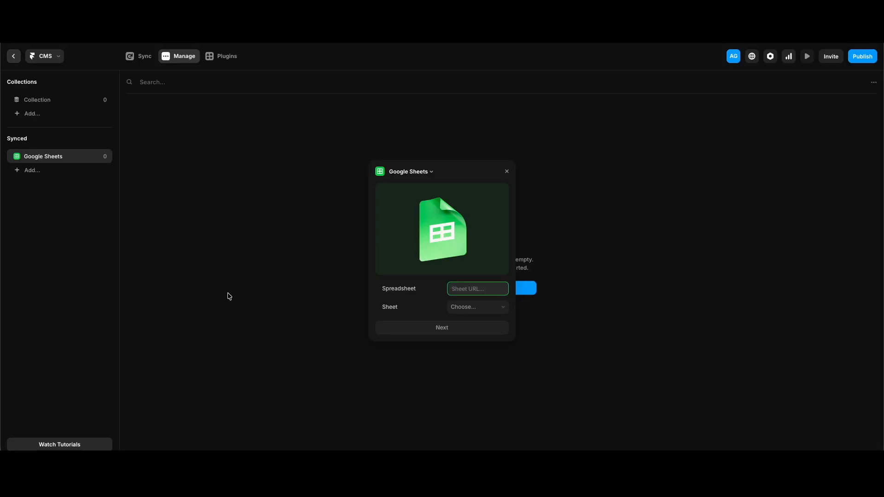
{"action": "key", "text": "ctrl+v"}
{"action": "left_click", "coordinate": [447, 329]}
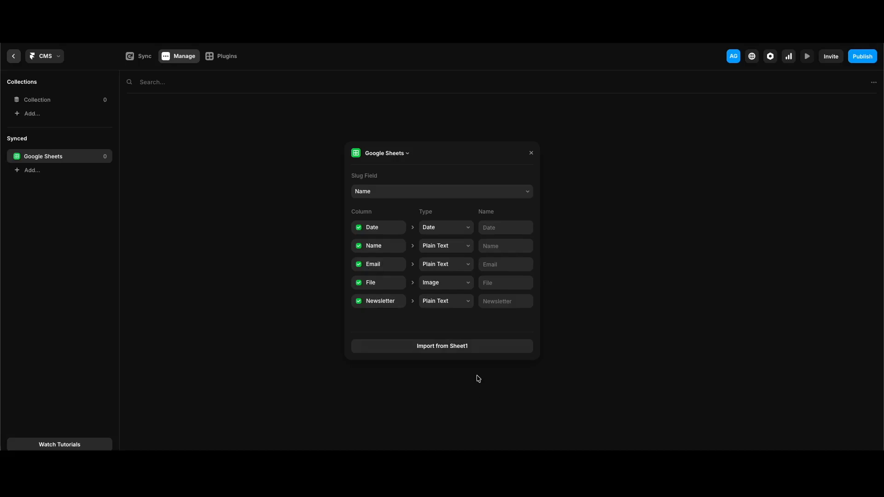
{"action": "left_click", "coordinate": [479, 349]}
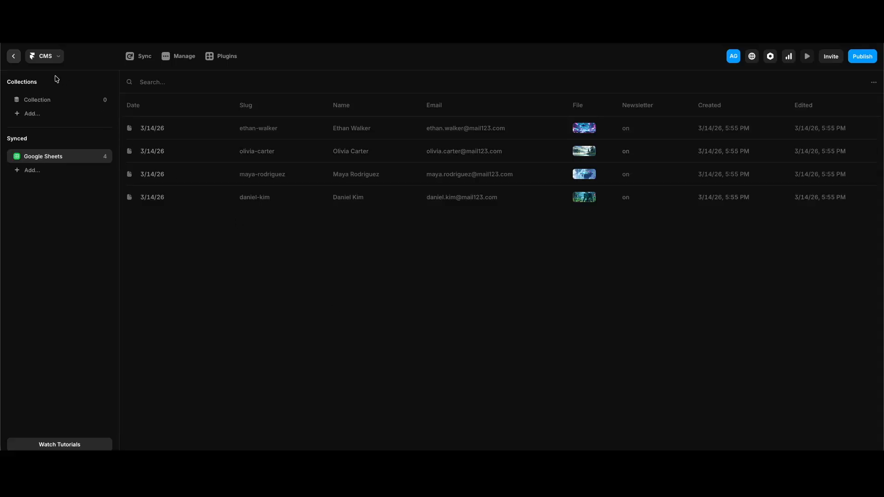
- Return to the canvas, open the /recent-submissions page and insert the Google Sheets collection list beneath the Recent Submissions heading
{"action": "left_click", "coordinate": [14, 56]}
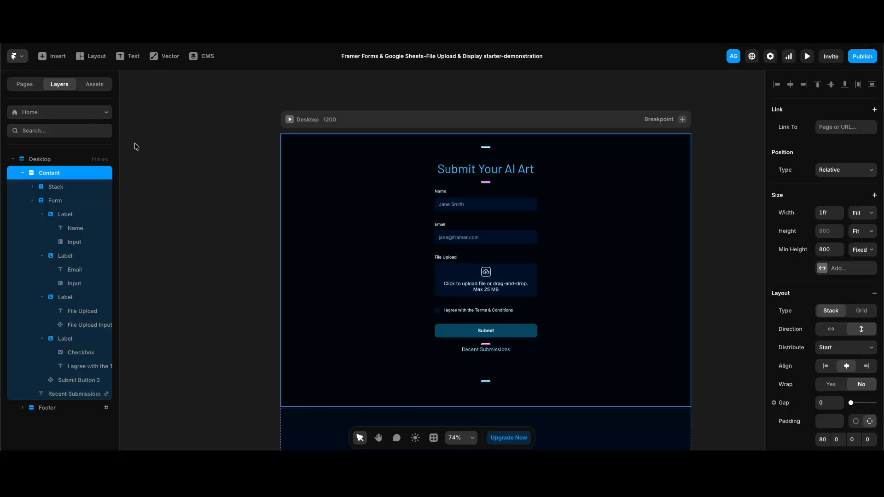
{"action": "left_click", "coordinate": [105, 113]}
{"action": "left_click", "coordinate": [83, 174]}
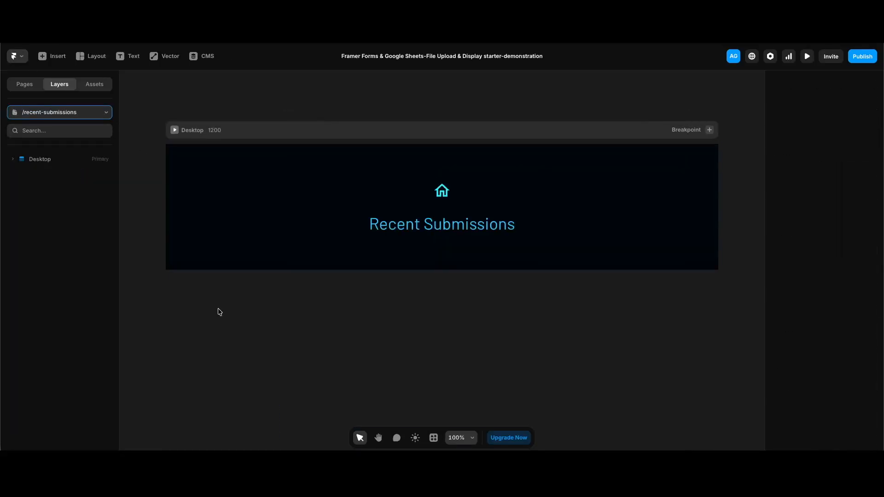
{"action": "left_click", "coordinate": [59, 56]}
{"action": "mouse_move", "coordinate": [46, 257]}
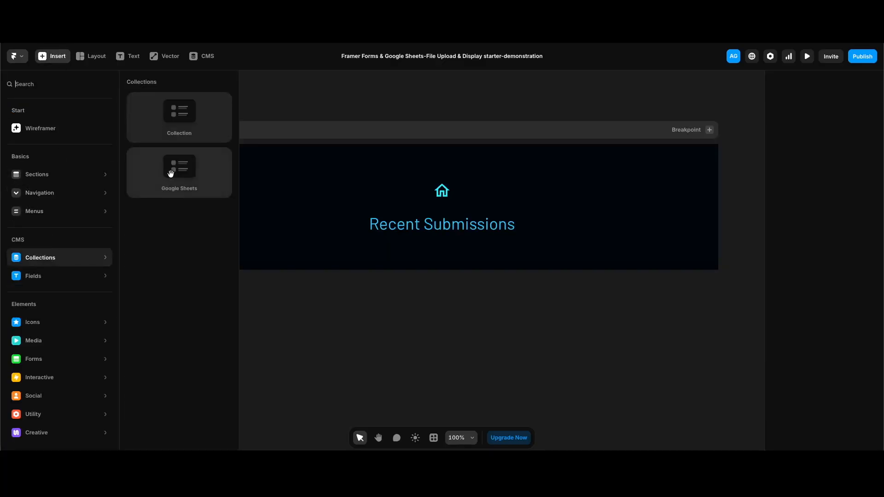
{"action": "left_click_drag", "start_coordinate": [170, 173], "coordinate": [438, 248]}
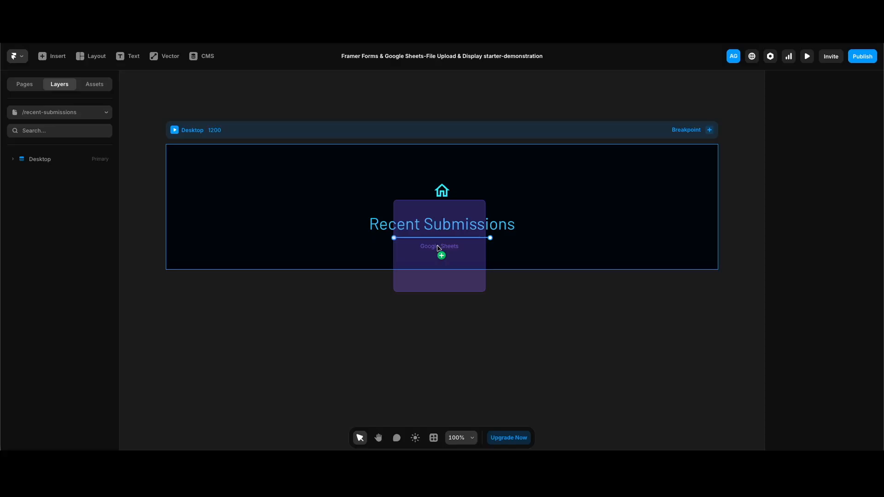
{"action": "left_click_drag", "start_coordinate": [438, 248], "coordinate": [438, 248]}
{"action": "mouse_move", "coordinate": [48, 200]}
{"action": "left_mouse_down"}
{"action": "mouse_move", "coordinate": [47, 182]}
{"action": "mouse_move", "coordinate": [48, 191]}
{"action": "left_mouse_up"}
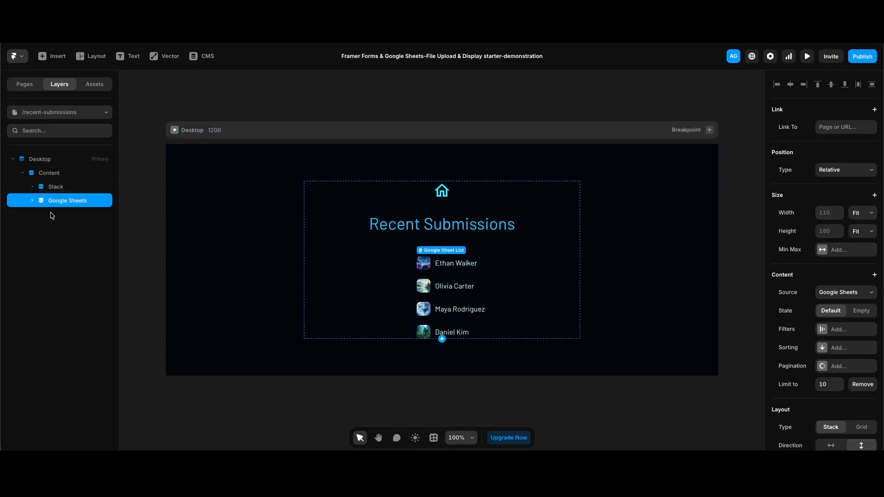
{"action": "left_click", "coordinate": [605, 309]}
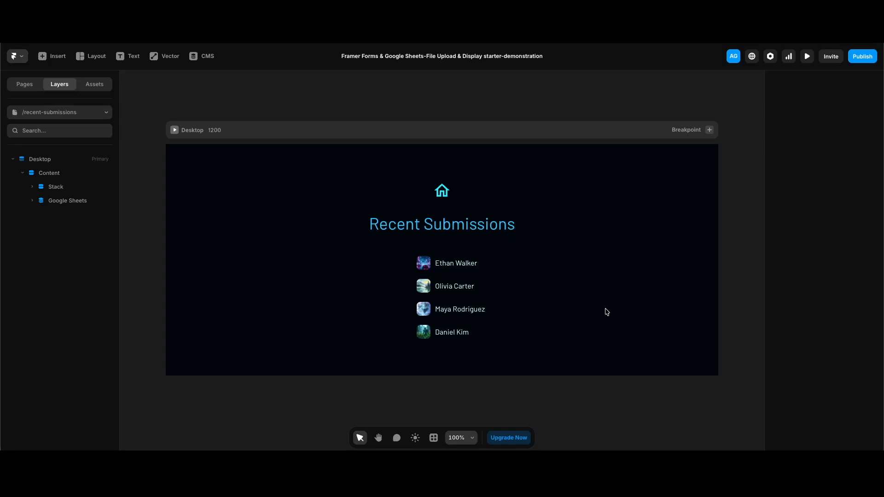
- Duplicate the Name text layer in the collection list's item and rename the copy Email
{"action": "left_click", "coordinate": [452, 266]}
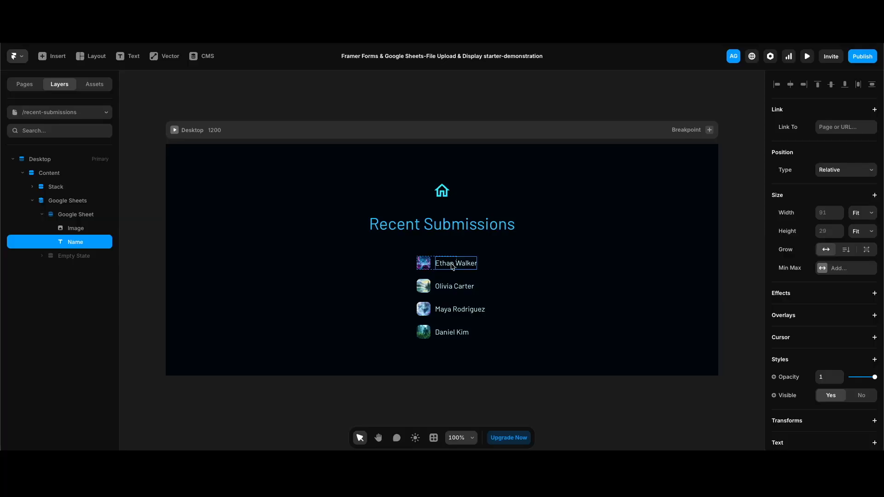
{"action": "key", "text": "ctrl+d"}
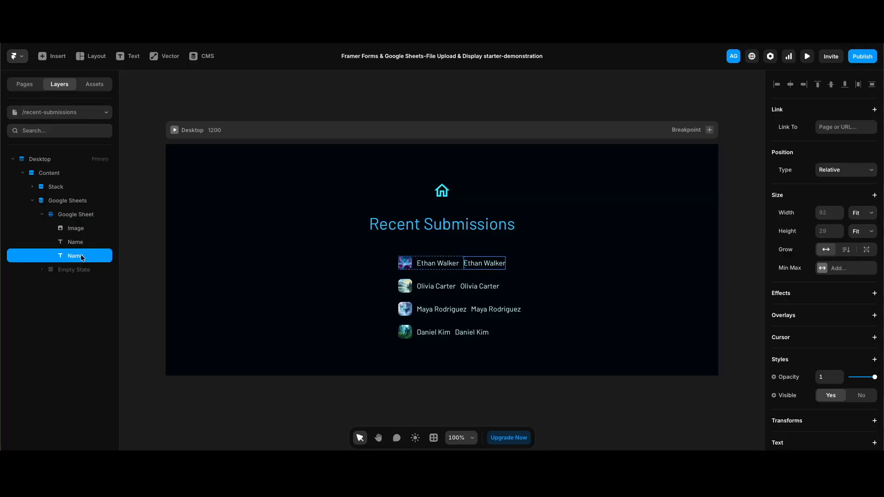
{"action": "key", "text": "super+r"}
{"action": "type", "text": "Email"}
{"action": "key", "text": "Return"}
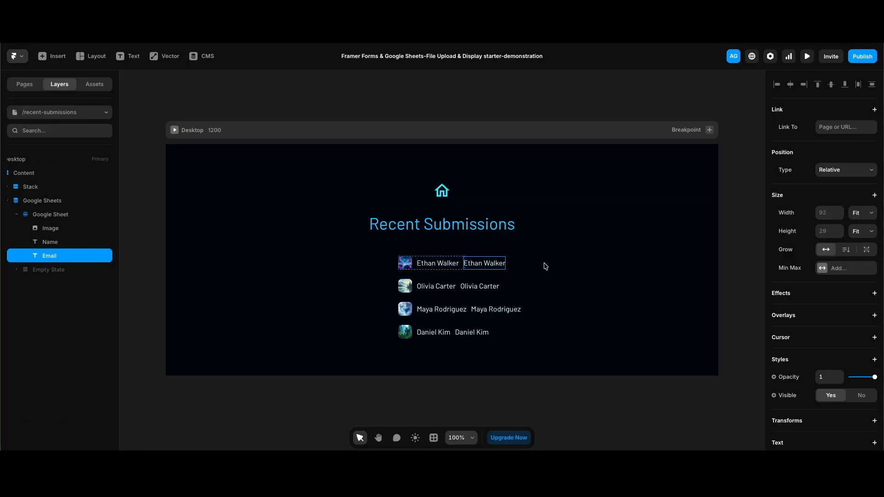
- Replace the Name variable in the Email layer's text content with the collection's Email field
{"action": "scroll", "coordinate": [871, 340], "scroll_direction": "down", "scroll_amount": 4}
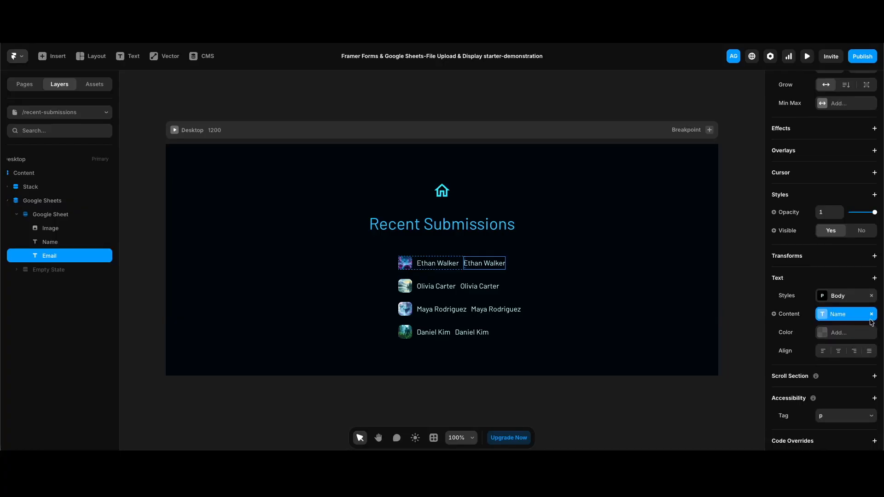
{"action": "left_click", "coordinate": [872, 314]}
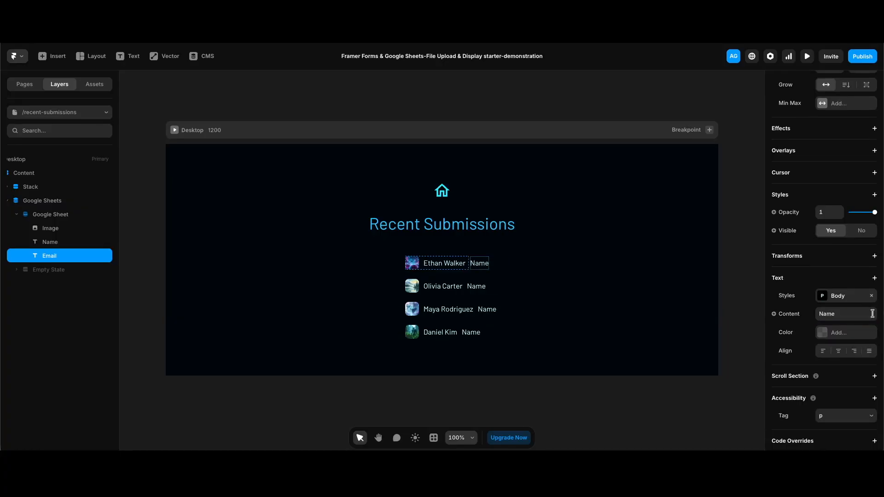
{"action": "left_click", "coordinate": [798, 316]}
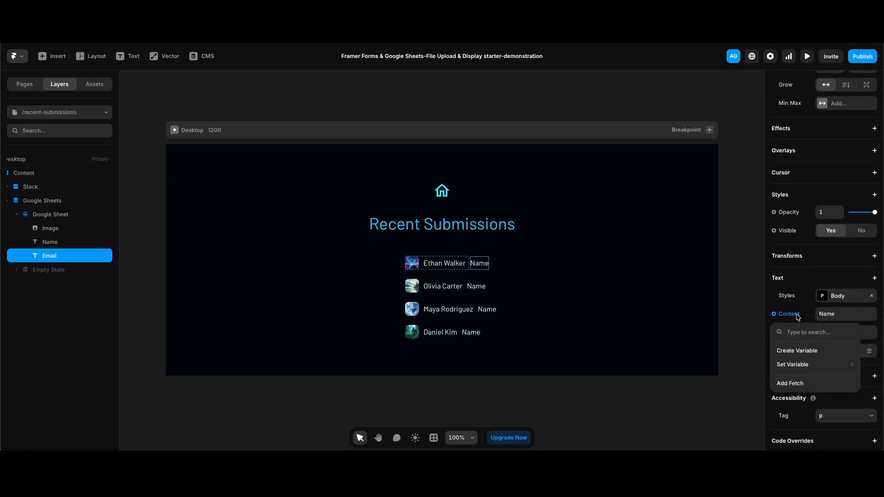
{"action": "mouse_move", "coordinate": [803, 365]}
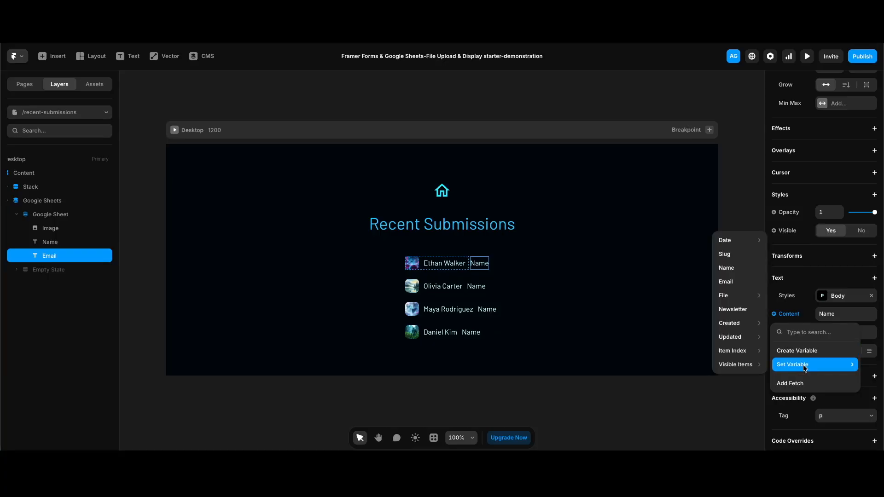
{"action": "left_click", "coordinate": [729, 286]}
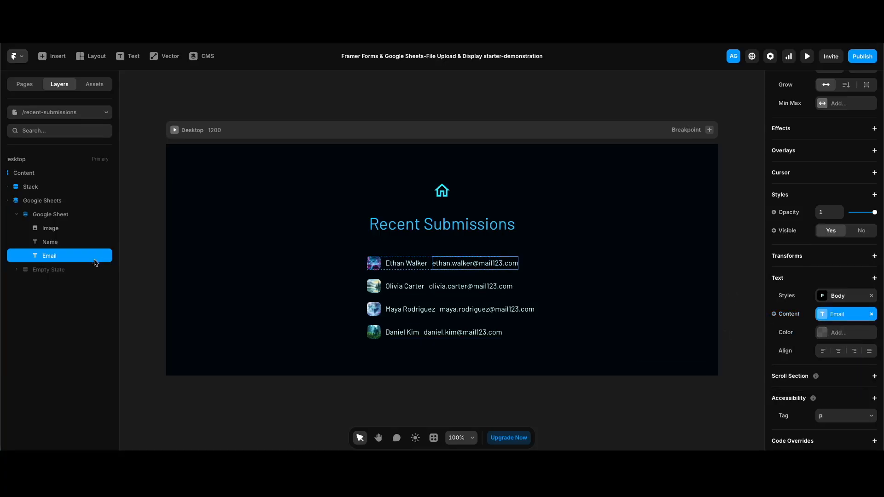
- Duplicate the Email text layer in the collection item and rename the upper of the two layers Date
{"action": "key", "text": "super+d"}
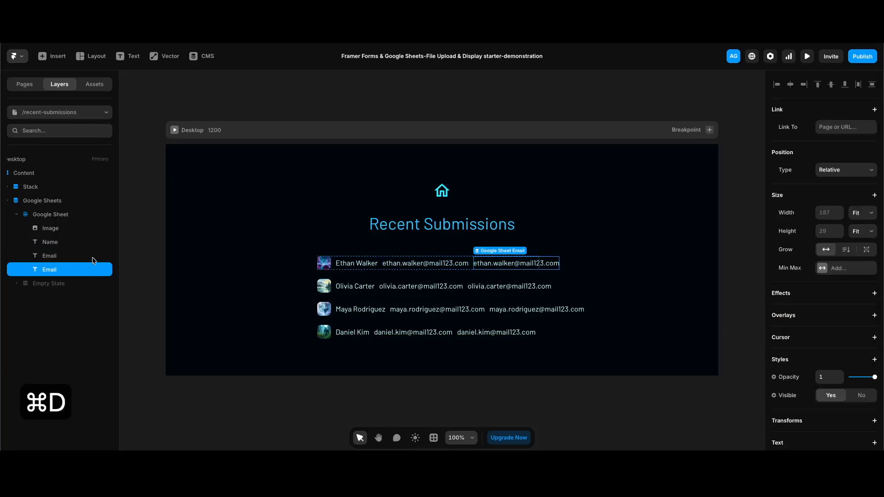
{"action": "left_click", "coordinate": [52, 257]}
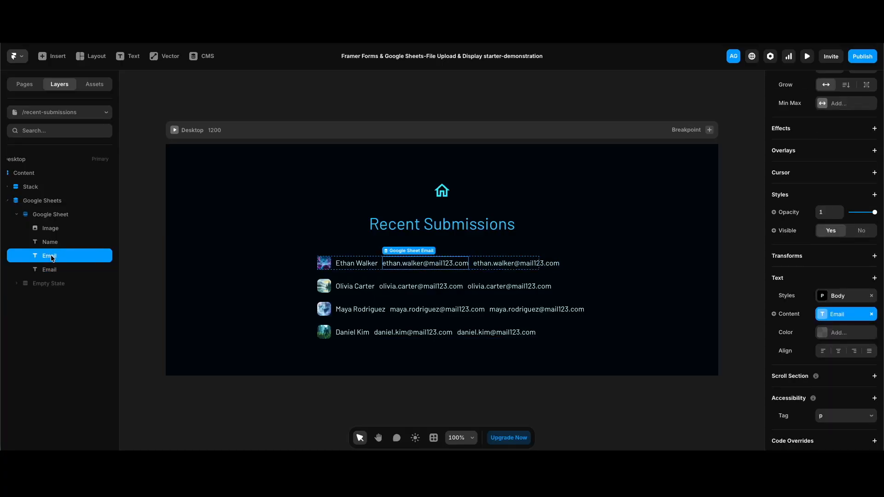
{"action": "key", "text": "super+r"}
{"action": "type", "text": "Date"}
{"action": "key", "text": "Return"}
- Replace the Email variable in the Date layer's text content with the collection's Date field, using the Format transform
{"action": "left_click", "coordinate": [872, 316]}
{"action": "left_click", "coordinate": [798, 315]}
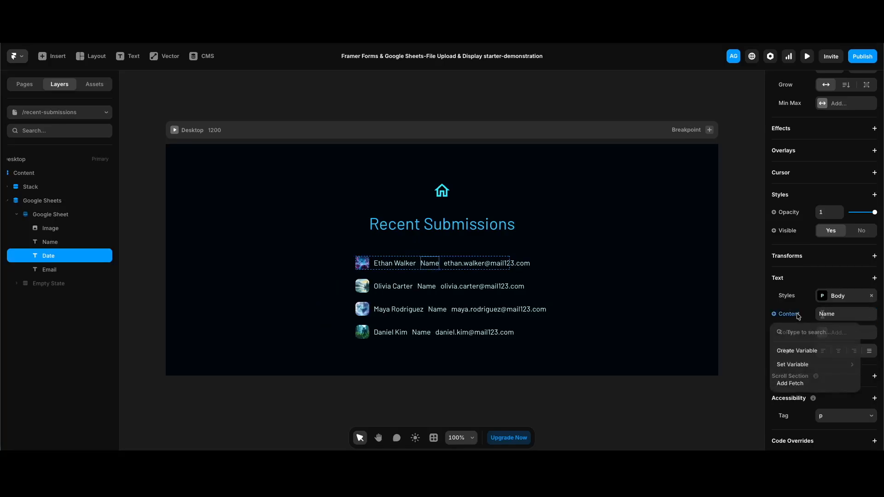
{"action": "mouse_move", "coordinate": [796, 367]}
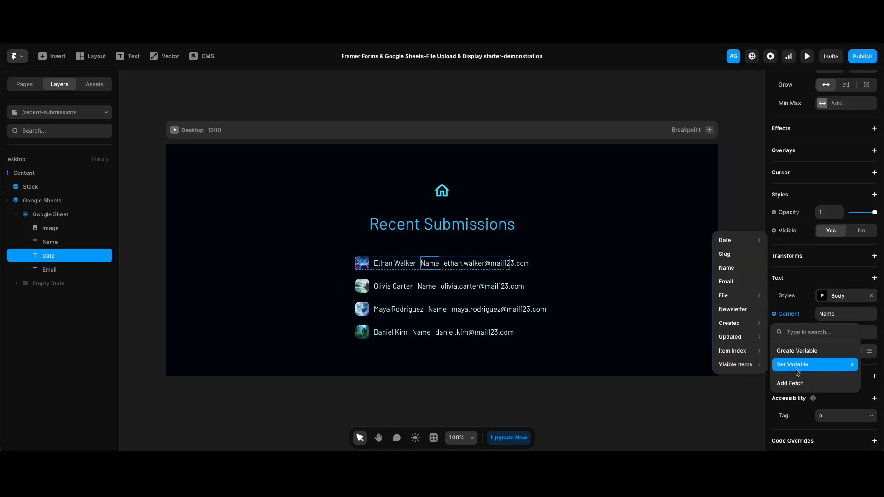
{"action": "mouse_move", "coordinate": [741, 240]}
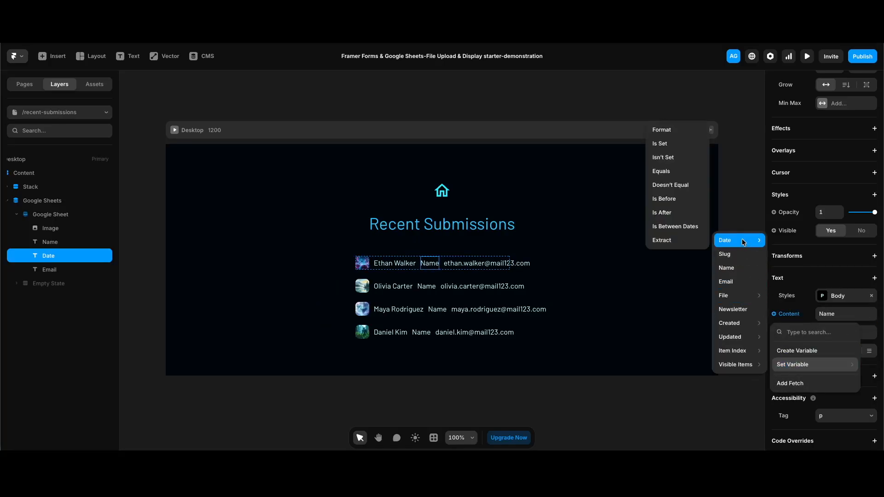
{"action": "left_click", "coordinate": [669, 128]}
{"action": "key", "text": "Escape"}
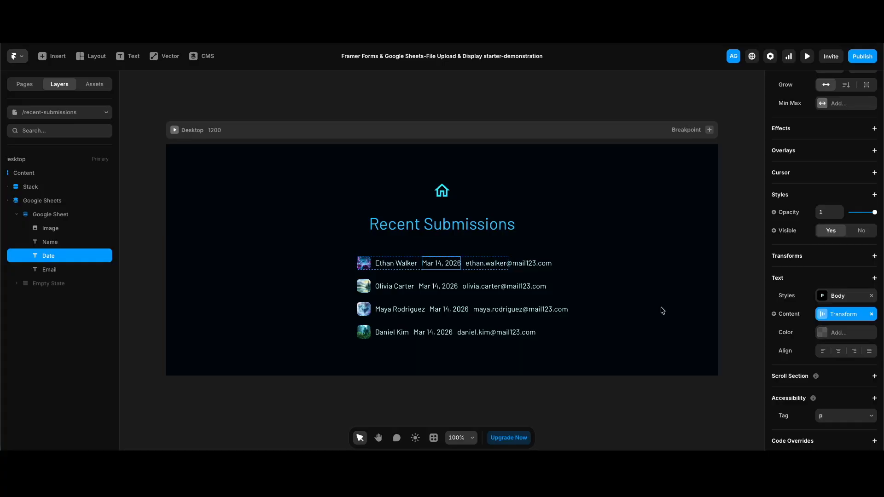
- Set the collection item's image to a fixed width of 280 and height of 250
{"action": "left_click", "coordinate": [363, 264]}
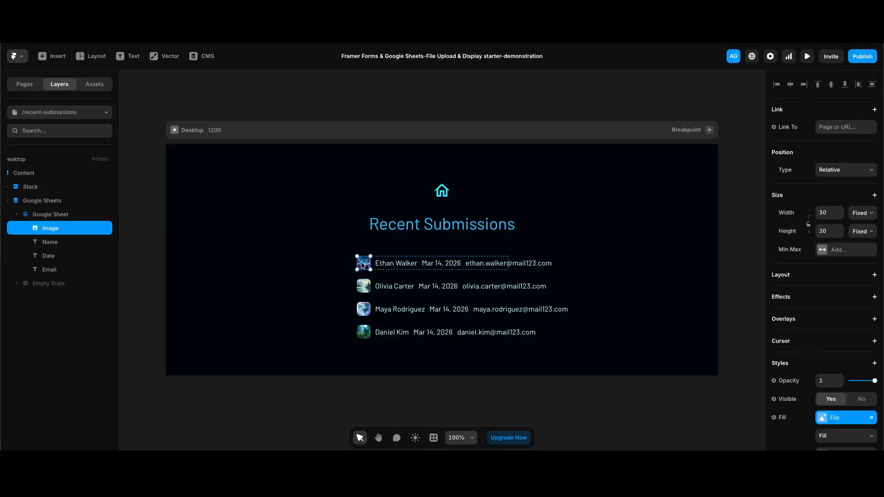
{"action": "left_click", "coordinate": [829, 213]}
{"action": "type", "text": "280"}
{"action": "key", "text": "Return"}
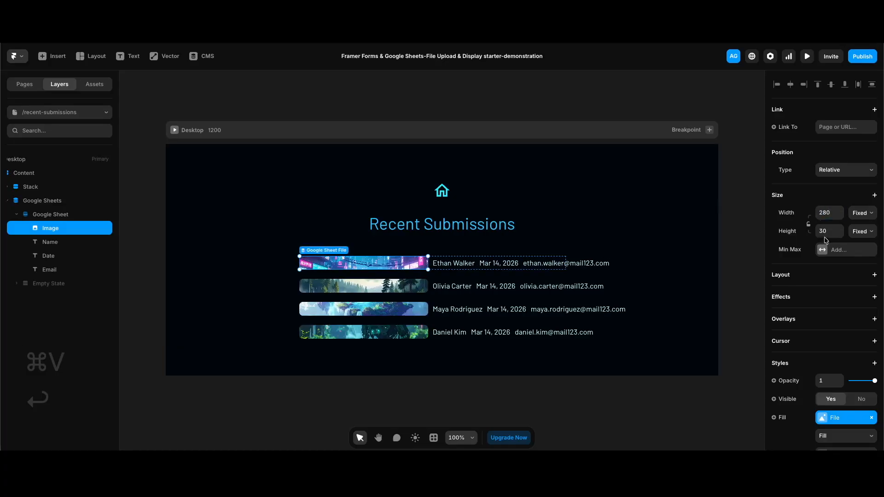
{"action": "left_click", "coordinate": [829, 230]}
{"action": "type", "text": "250"}
{"action": "key", "text": "Return"}
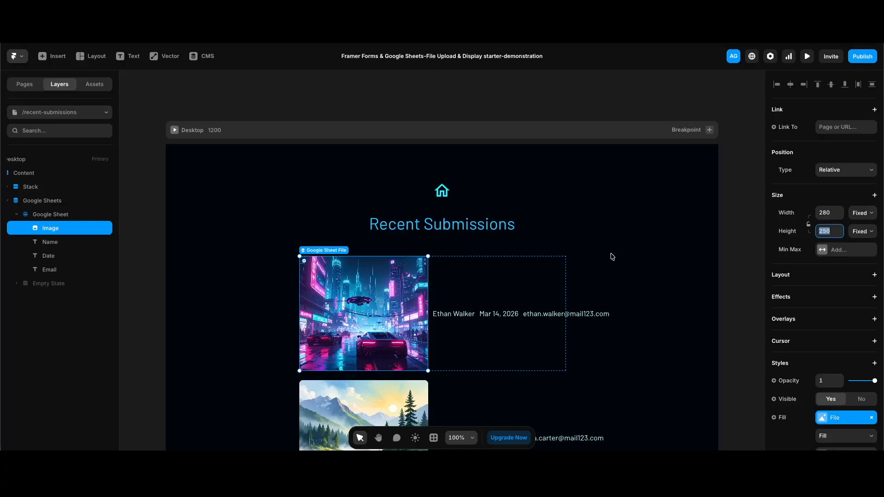
- Add a Lightbox effect to the image and set its backdrop to the BG colour style
{"action": "scroll", "coordinate": [835, 268], "scroll_direction": "down", "scroll_amount": 1}
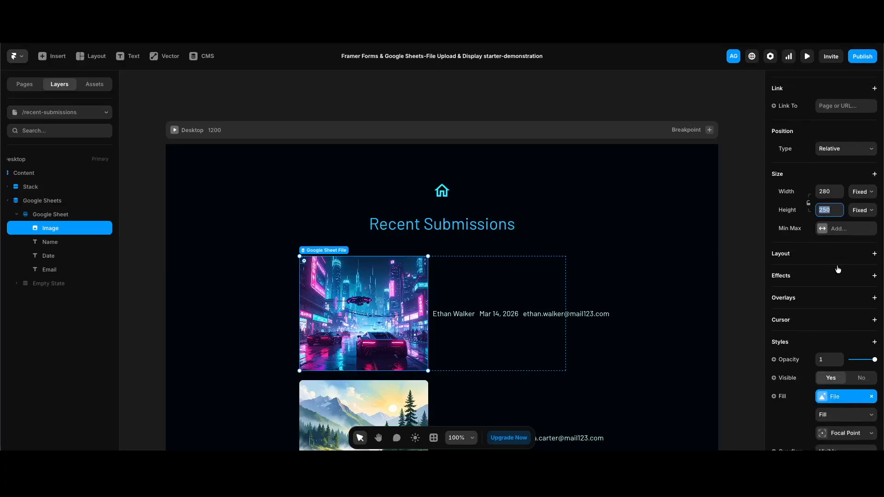
{"action": "scroll", "coordinate": [837, 269], "scroll_direction": "down", "scroll_amount": 1}
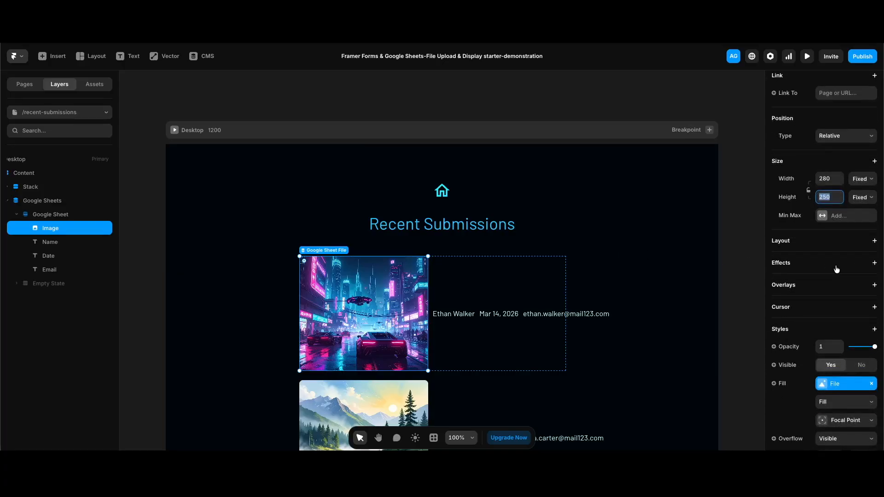
{"action": "left_click", "coordinate": [818, 263]}
{"action": "left_click", "coordinate": [762, 360]}
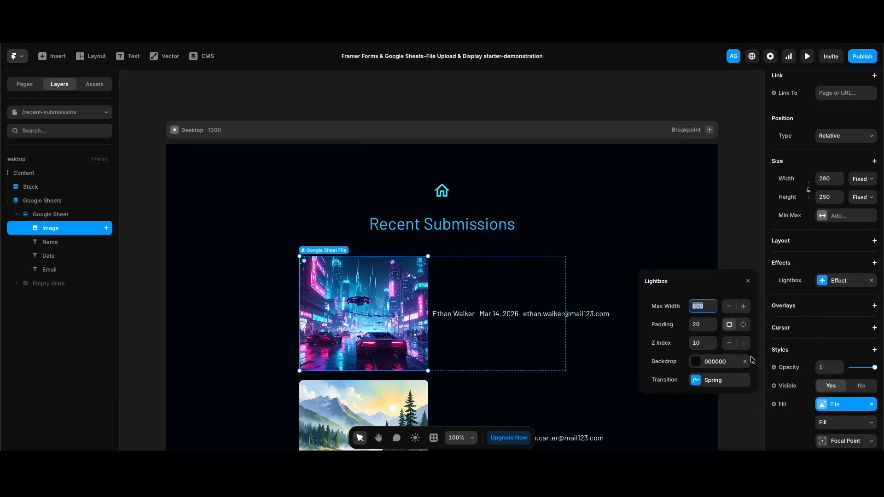
{"action": "left_click", "coordinate": [711, 362]}
{"action": "scroll", "coordinate": [699, 382], "scroll_direction": "down", "scroll_amount": 1}
{"action": "left_click", "coordinate": [684, 416]}
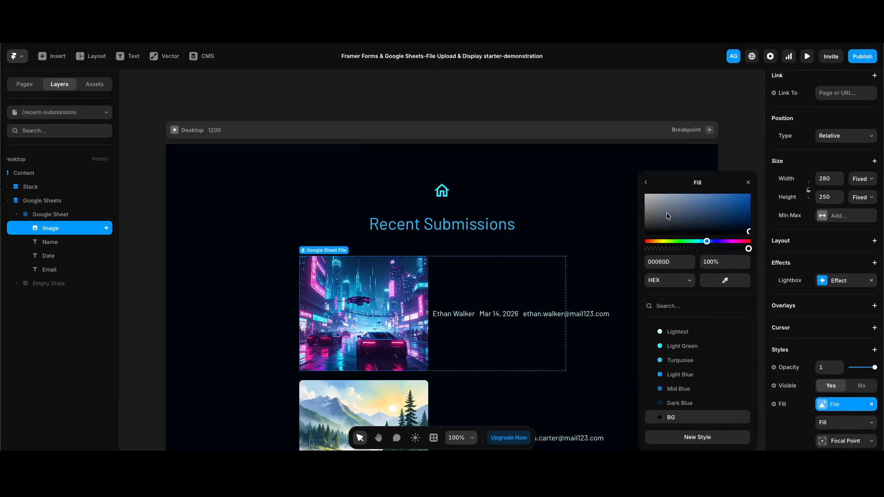
{"action": "left_click", "coordinate": [646, 184]}
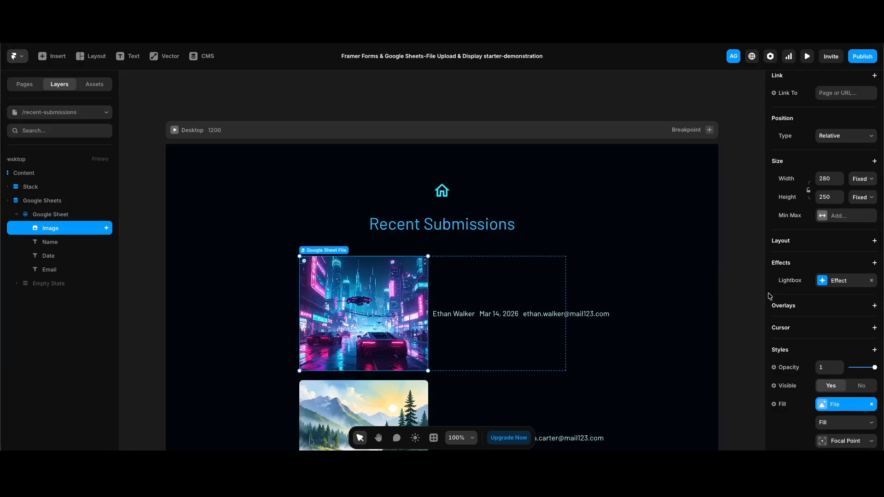
- Add a web cursor of type Pointer to the submission image
{"action": "scroll", "coordinate": [877, 260], "scroll_direction": "down", "scroll_amount": 1}
{"action": "left_click", "coordinate": [874, 277]}
{"action": "left_click", "coordinate": [802, 288]}
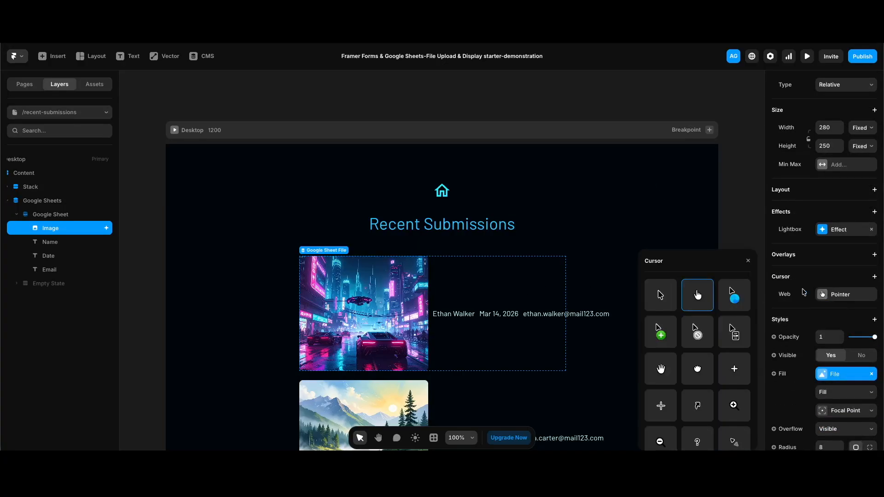
- Preview the page and test the lightbox by opening the first two submission images, then return to the canvas
{"action": "key", "text": "super+p"}
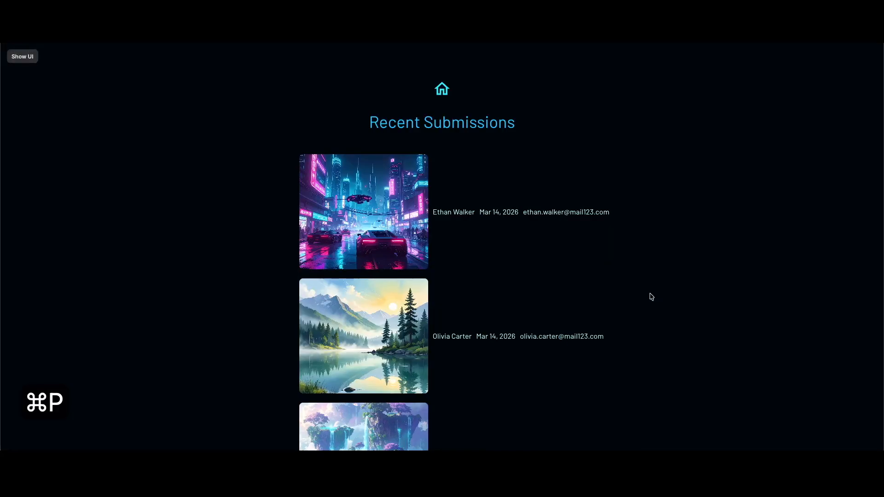
{"action": "left_click", "coordinate": [371, 222]}
{"action": "left_click", "coordinate": [649, 240]}
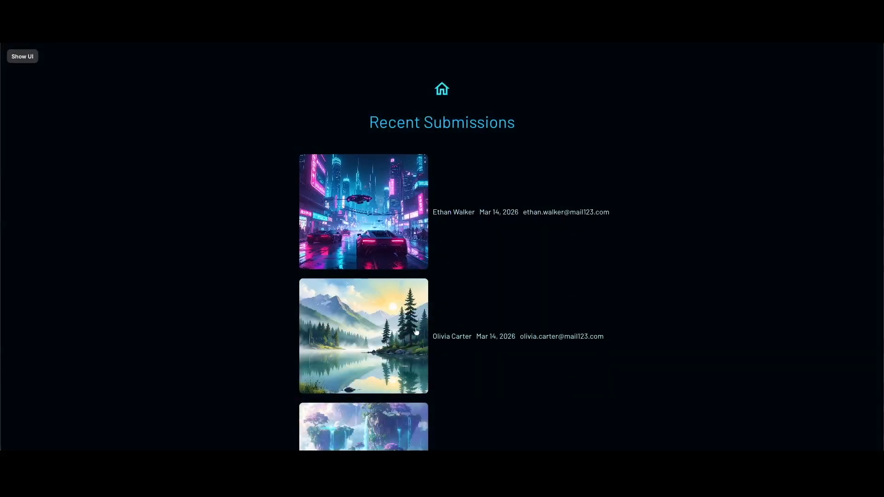
{"action": "left_click", "coordinate": [414, 329]}
{"action": "key", "text": "Escape"}
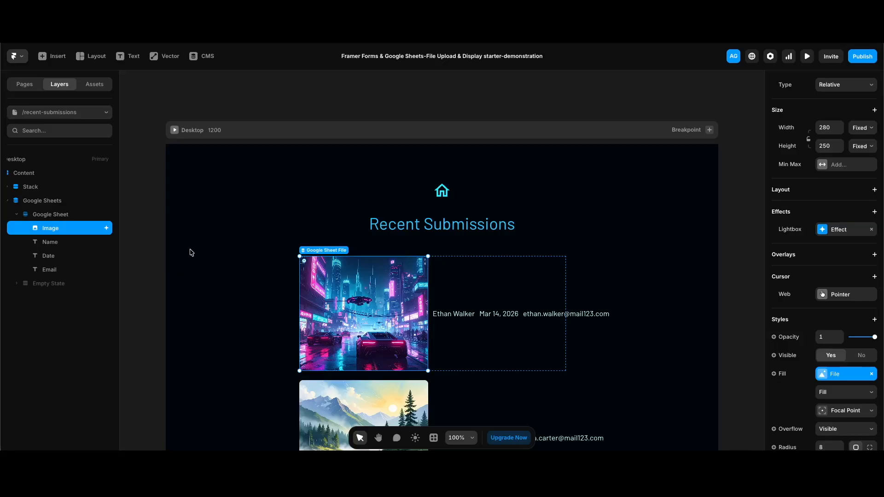
- Add a Hover effect with a scale of 1.1 to the image and check it in the preview
{"action": "left_click", "coordinate": [874, 212]}
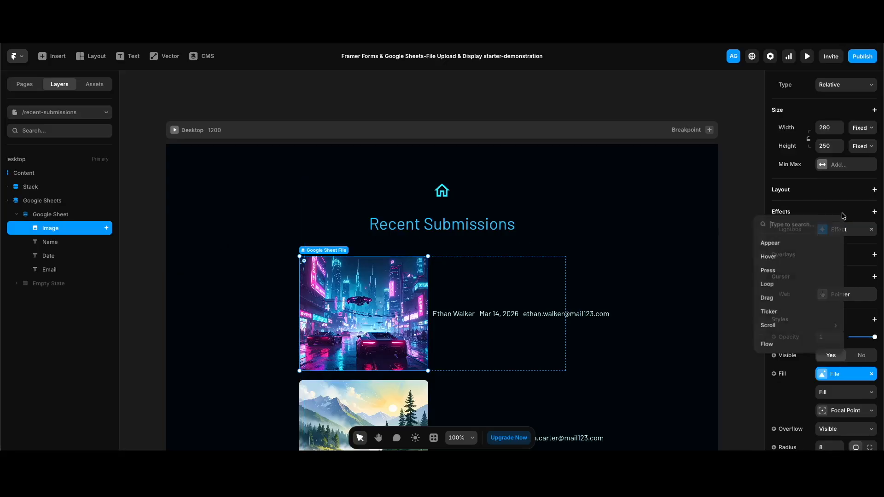
{"action": "left_click", "coordinate": [799, 257]}
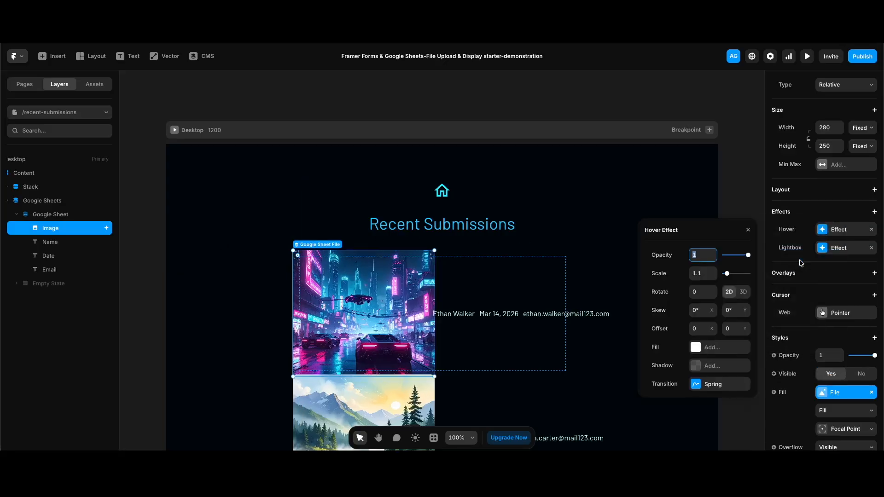
{"action": "left_click", "coordinate": [747, 230]}
{"action": "left_click", "coordinate": [641, 280]}
{"action": "key", "text": "super+p"}
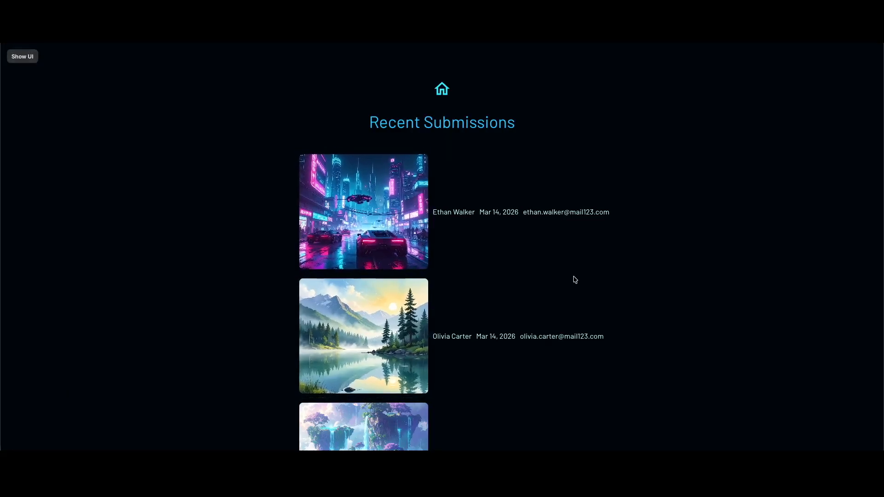
{"action": "key", "text": "super+p"}
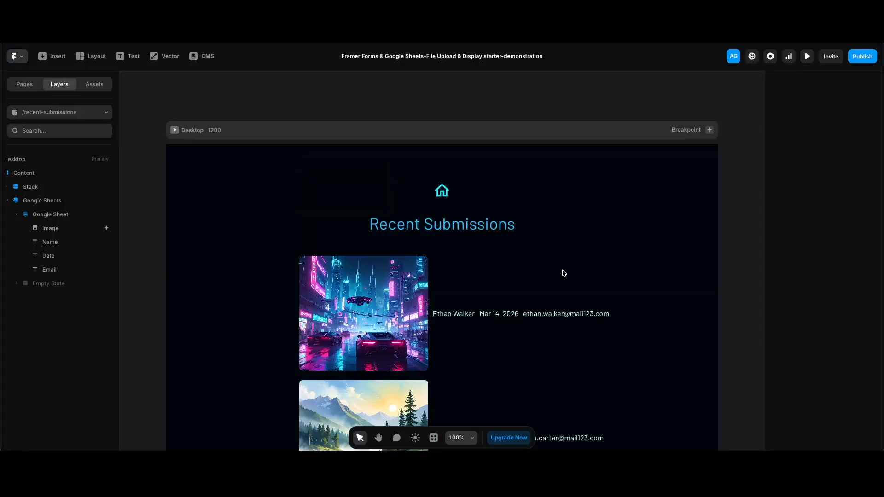
- Wrap the image in a clipping frame with a corner radius of 8 and check the hover effect in the preview
{"action": "left_click", "coordinate": [72, 228]}
{"action": "key", "text": "super+Return"}
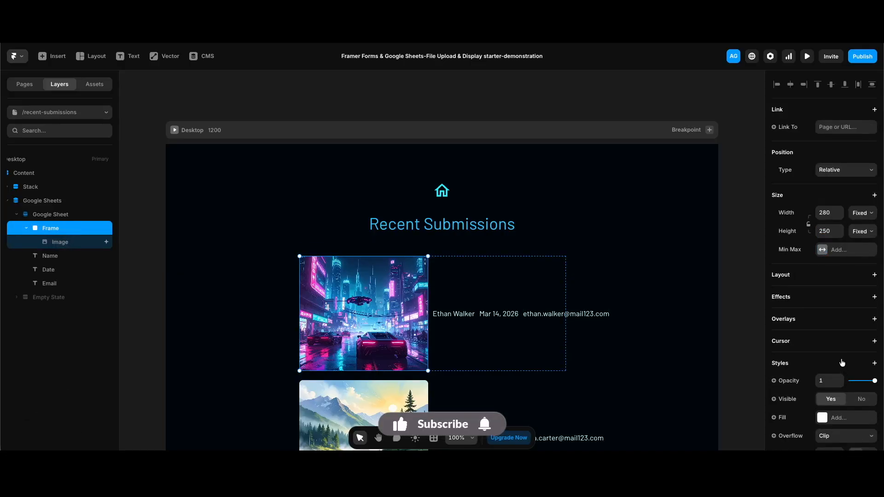
{"action": "scroll", "coordinate": [839, 354], "scroll_direction": "down", "scroll_amount": 3}
{"action": "left_click", "coordinate": [824, 320]}
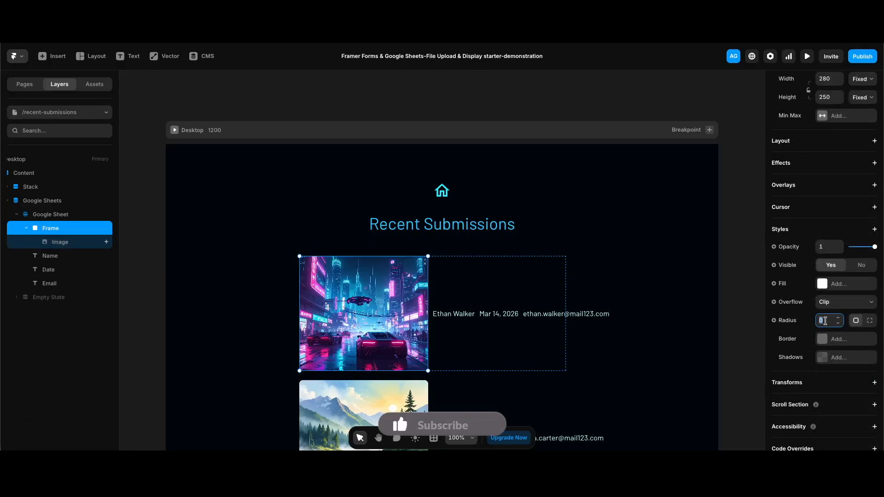
{"action": "type", "text": "8"}
{"action": "key", "text": "Return"}
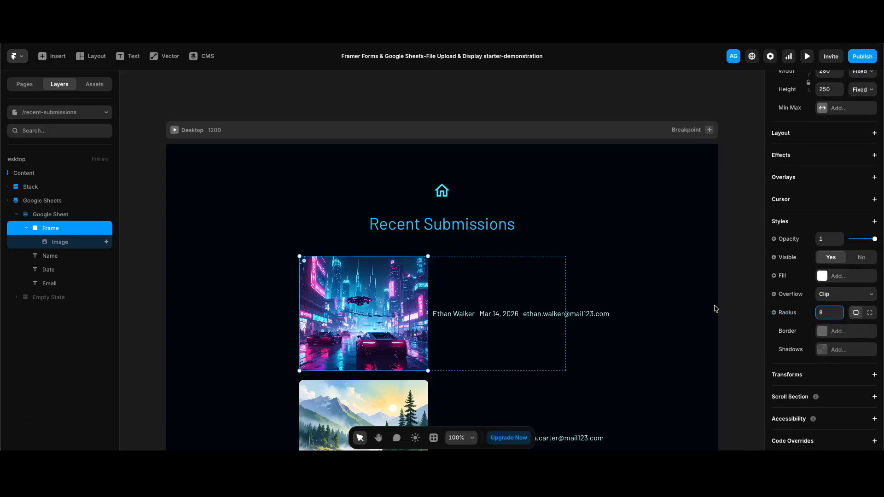
{"action": "key", "text": "super+p"}
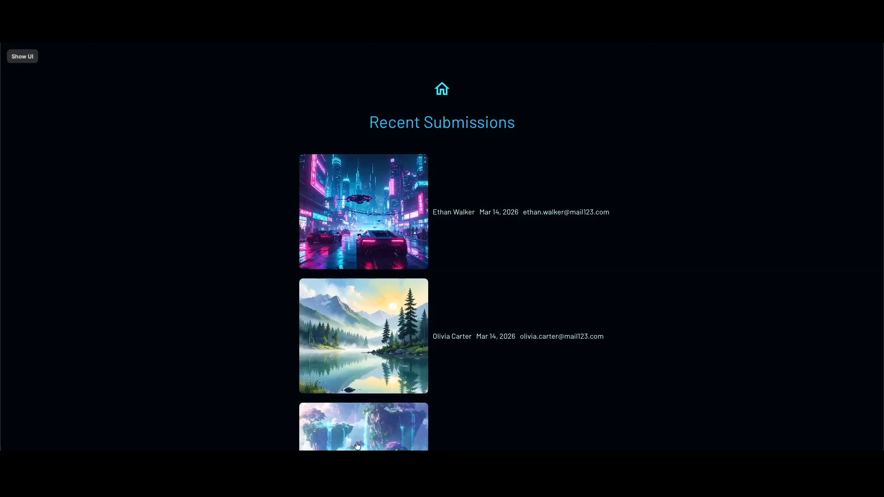
{"action": "key", "text": "super+p"}
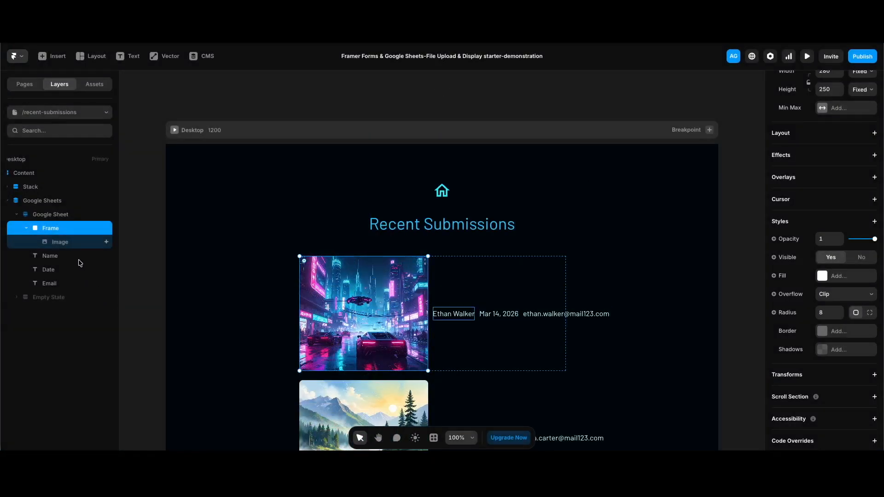
- Group the item's Name, Date and Email layers into a stack and rename the stack Text
{"action": "left_click", "coordinate": [57, 258]}
{"action": "left_click", "coordinate": [54, 283], "text": "shift"}
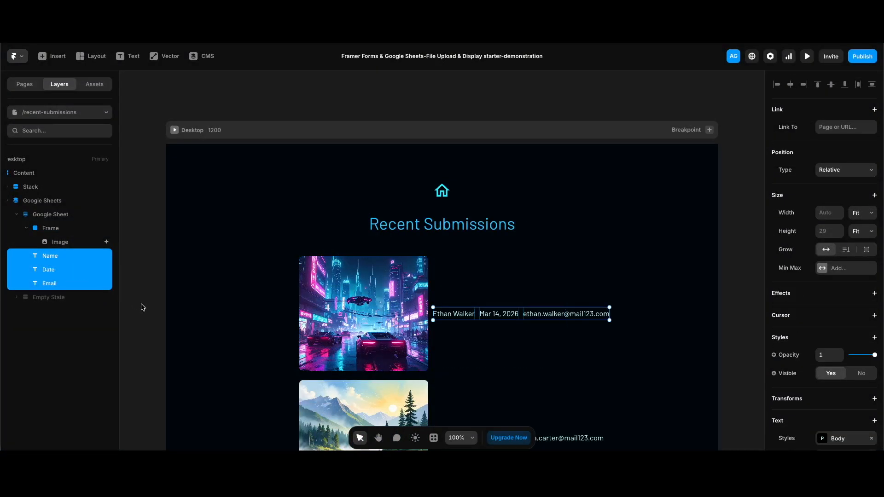
{"action": "key", "text": "alt+super+Return"}
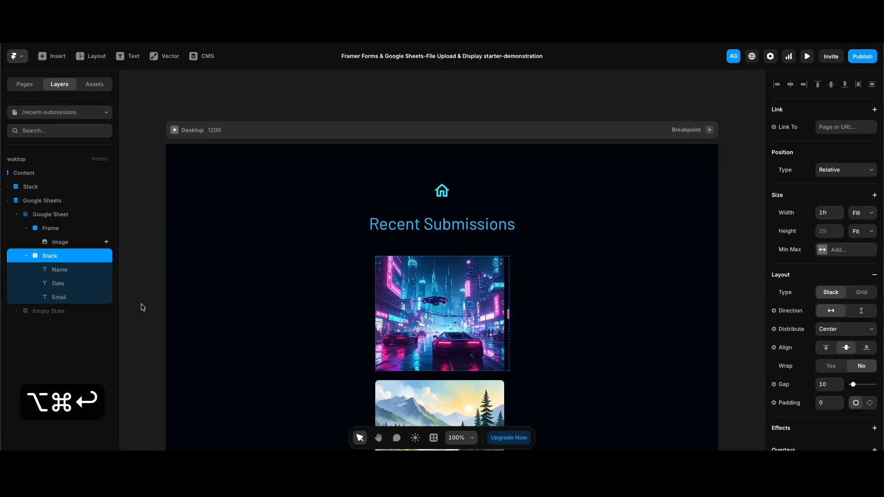
{"action": "key", "text": "super+r"}
{"action": "type", "text": "Text"}
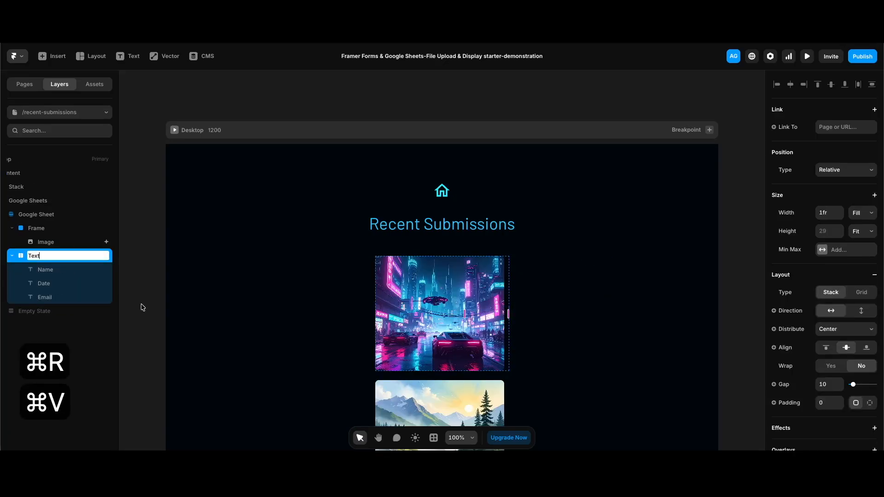
{"action": "key", "text": "Return"}
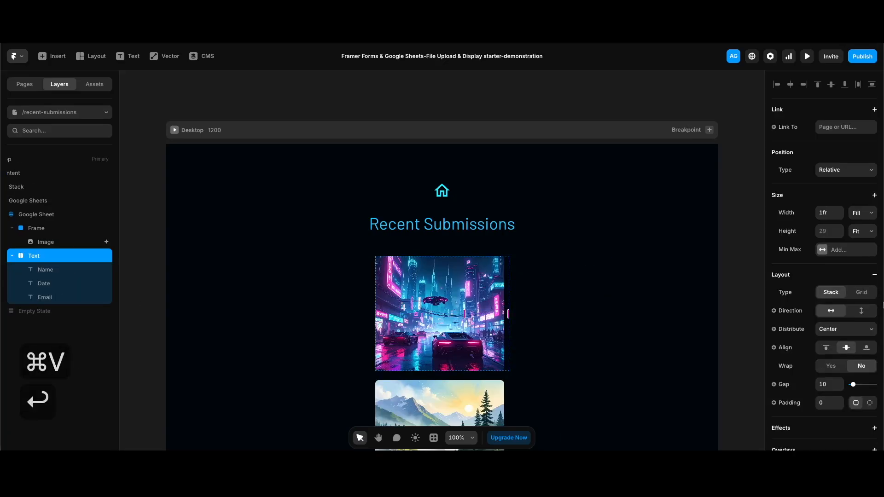
- Set the layout direction to vertical for both the Text stack and the Google Sheet collection item
{"action": "left_click", "coordinate": [862, 311]}
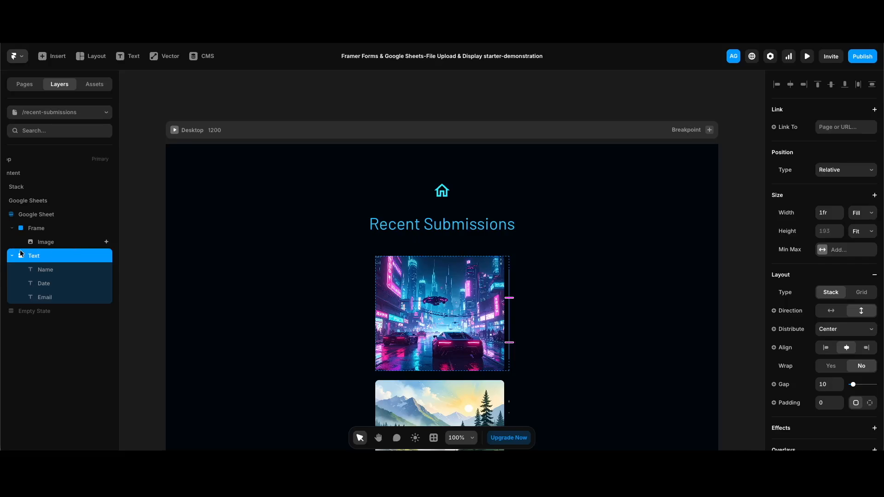
{"action": "left_click", "coordinate": [36, 214]}
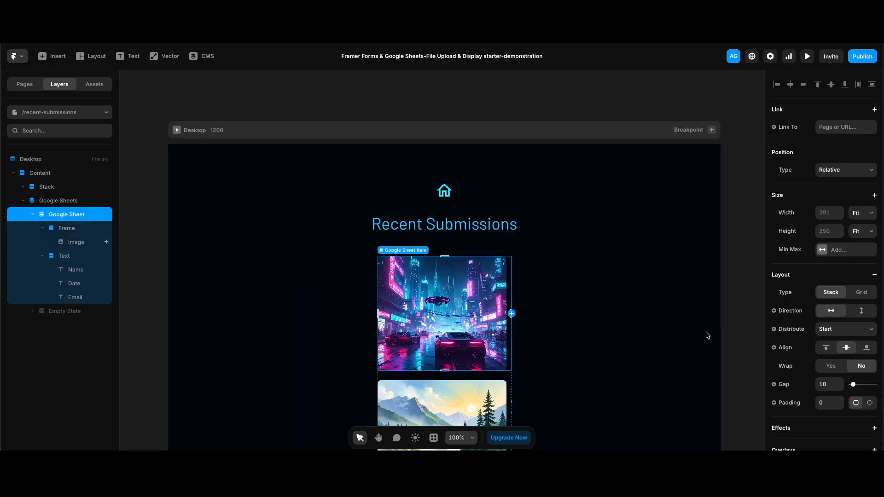
{"action": "left_click", "coordinate": [862, 311]}
{"action": "scroll", "coordinate": [296, 310], "scroll_direction": "down", "scroll_amount": 2}
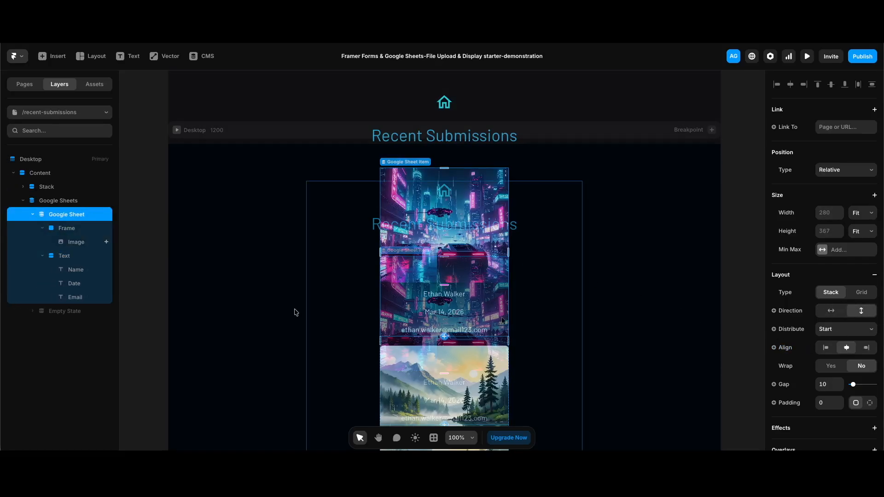
- Align the Text stack's contents to the left and set its gap to 2
{"action": "left_click", "coordinate": [71, 255]}
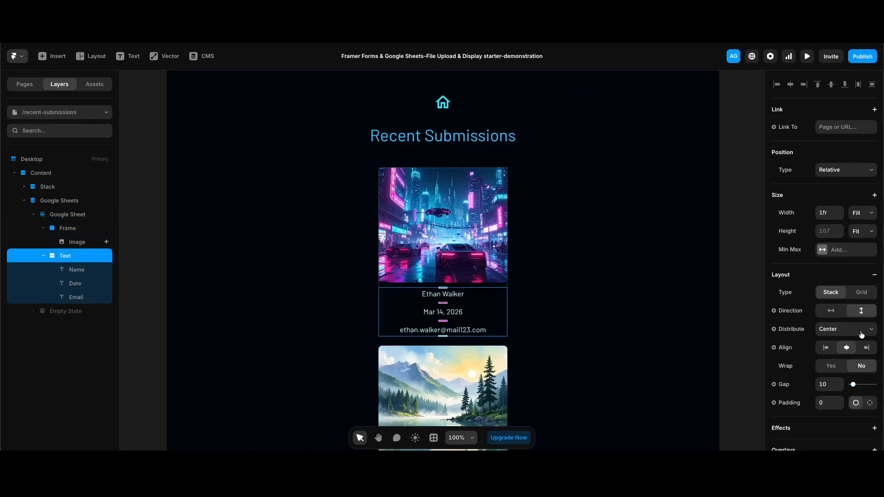
{"action": "left_click", "coordinate": [826, 348]}
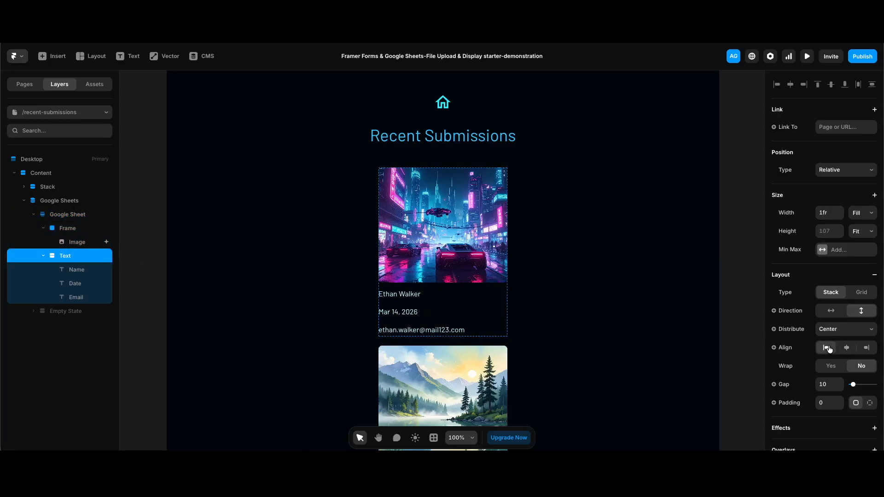
{"action": "left_click", "coordinate": [833, 385]}
{"action": "type", "text": "2"}
{"action": "key", "text": "Return"}
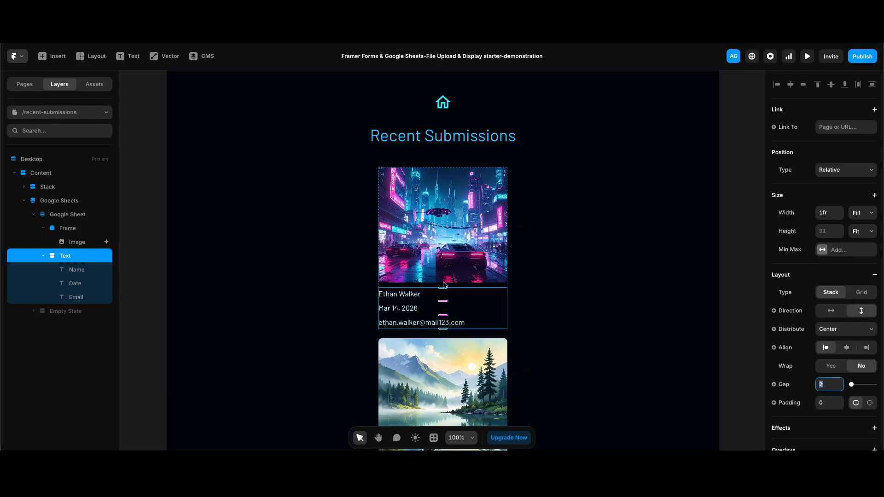
- Detach the Body text style from the Name layer and set its weight to Semibold and size to 20
{"action": "left_click", "coordinate": [81, 270]}
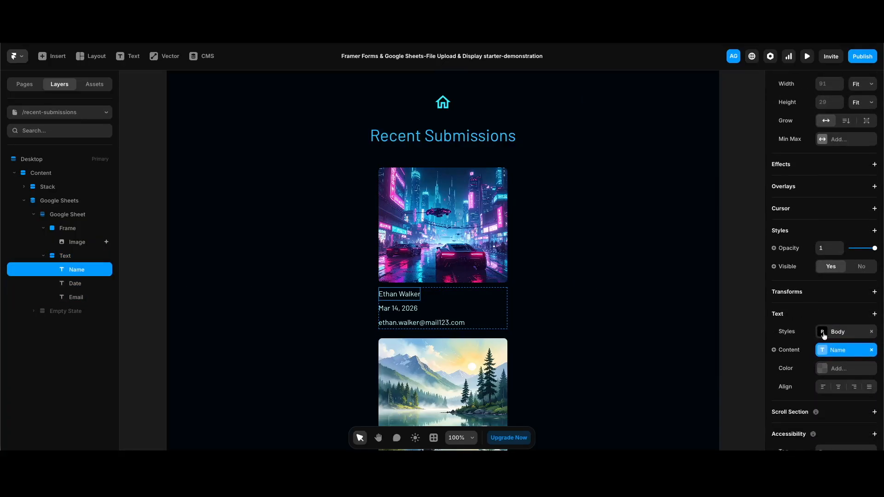
{"action": "left_click", "coordinate": [871, 331]}
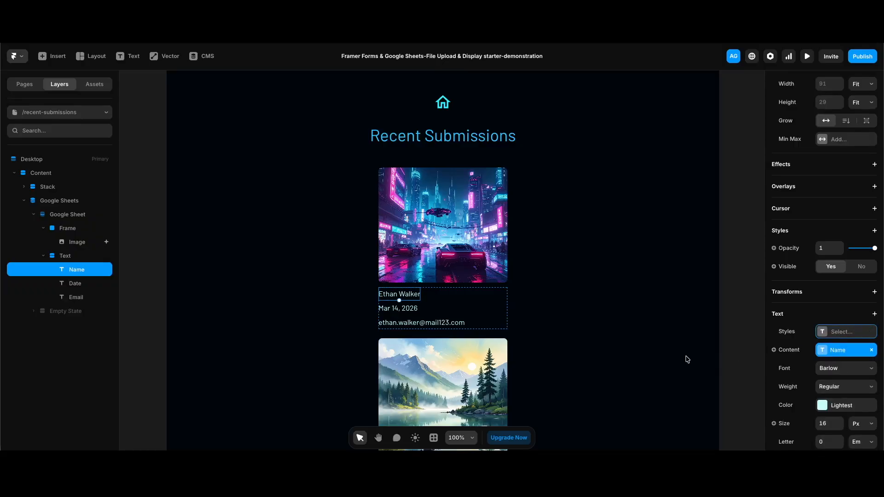
{"action": "left_click", "coordinate": [837, 387]}
{"action": "left_click", "coordinate": [849, 430]}
{"action": "scroll", "coordinate": [847, 414], "scroll_direction": "down", "scroll_amount": 2}
{"action": "left_click", "coordinate": [829, 322]}
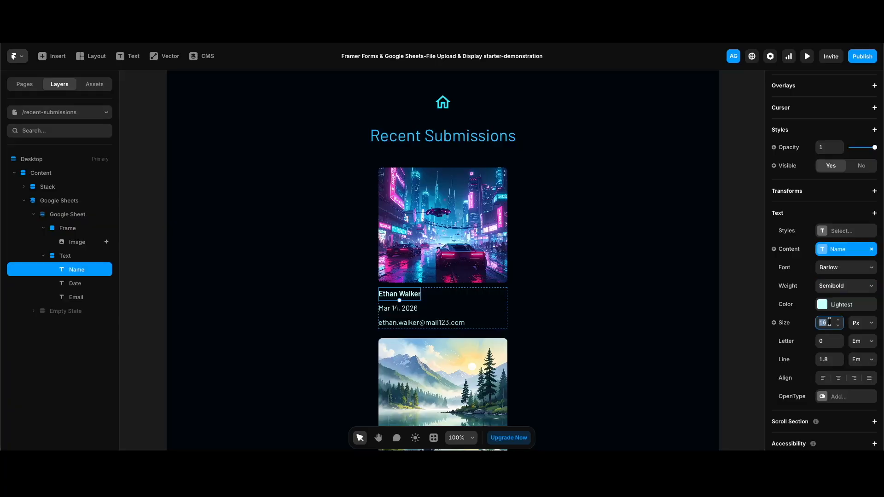
{"action": "type", "text": "20"}
{"action": "key", "text": "Return"}
- Set the opacity of the Date and Email text layers to 0.8
{"action": "left_click", "coordinate": [80, 283]}
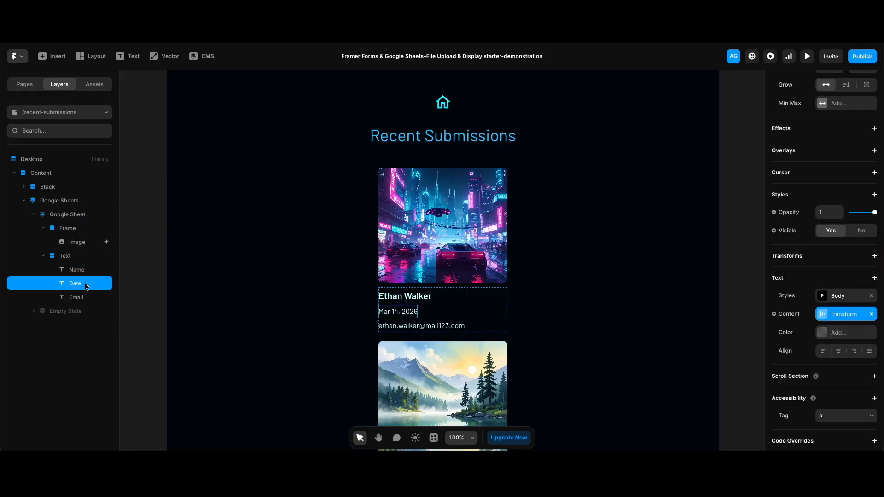
{"action": "left_click", "coordinate": [80, 297], "text": "shift"}
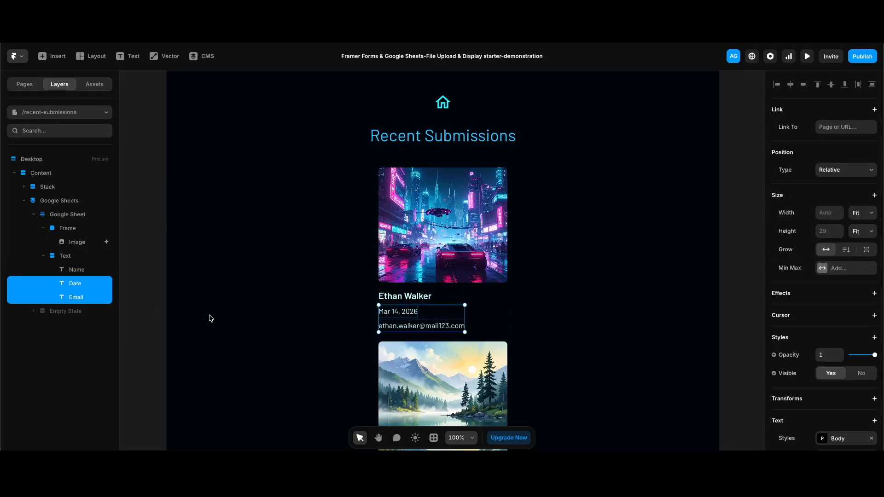
{"action": "left_click", "coordinate": [824, 354]}
{"action": "type", "text": "0.8"}
{"action": "key", "text": "Return"}
- Fill the Google Sheet collection item with the Dark Blue colour (001E40) at 20% opacity
{"action": "left_click", "coordinate": [80, 215]}
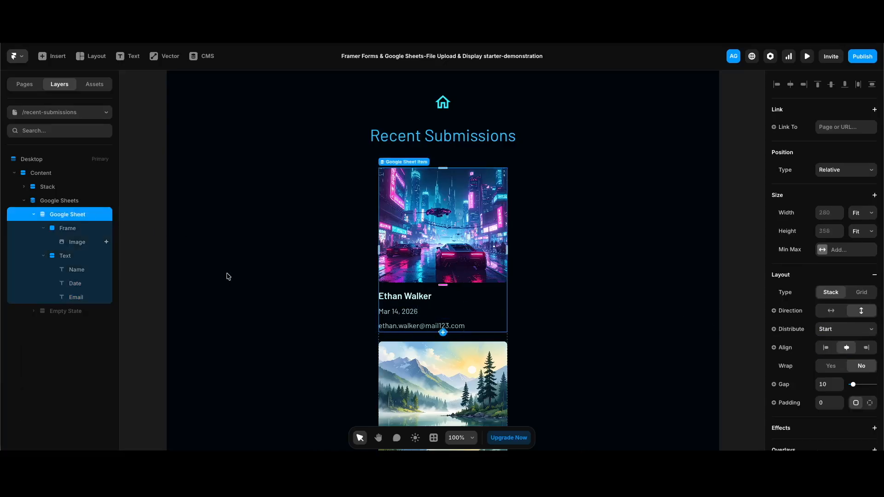
{"action": "scroll", "coordinate": [846, 329], "scroll_direction": "down", "scroll_amount": 5}
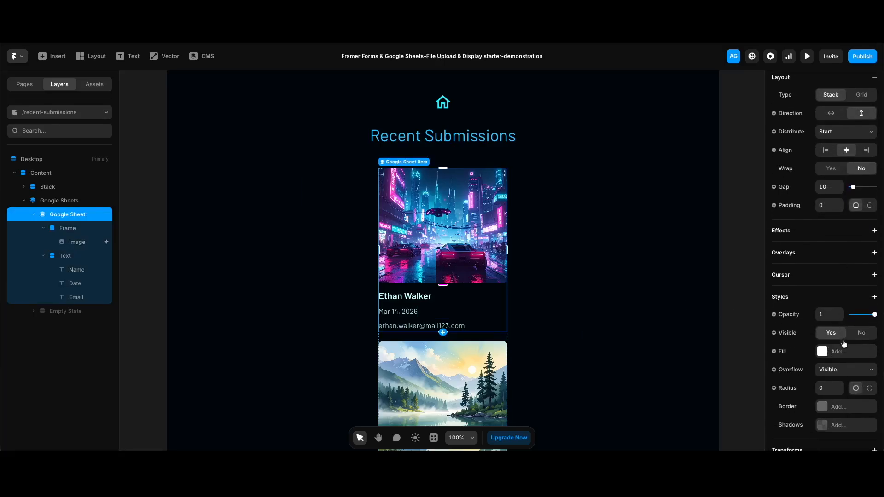
{"action": "left_click", "coordinate": [841, 352]}
{"action": "left_click", "coordinate": [686, 420]}
{"action": "left_click", "coordinate": [723, 279]}
{"action": "type", "text": "20"}
{"action": "key", "text": "Return"}
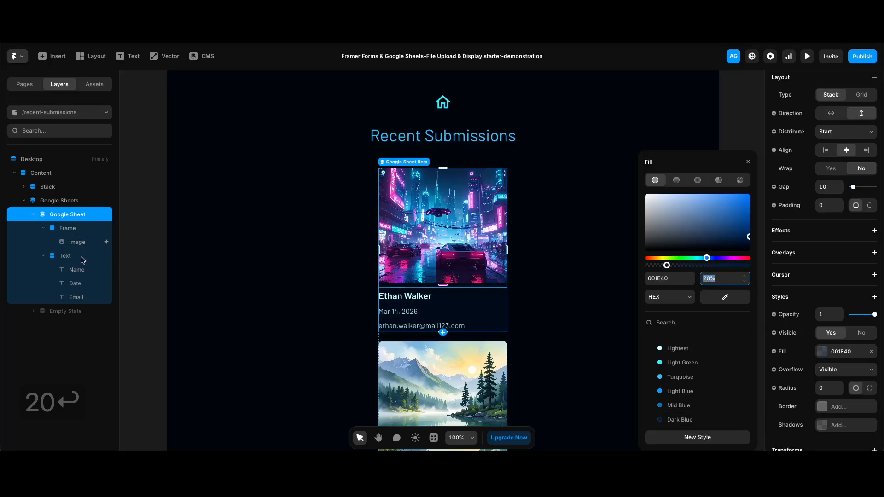
- Give the Text stack individual padding of 8 on top, 24 at the bottom and 24 on the left
{"action": "left_click", "coordinate": [66, 256]}
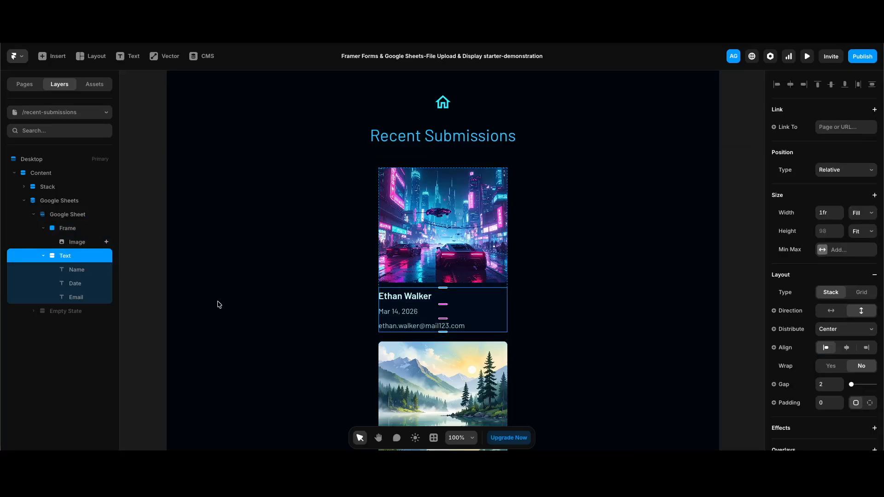
{"action": "left_click", "coordinate": [868, 402]}
{"action": "left_click", "coordinate": [822, 421]}
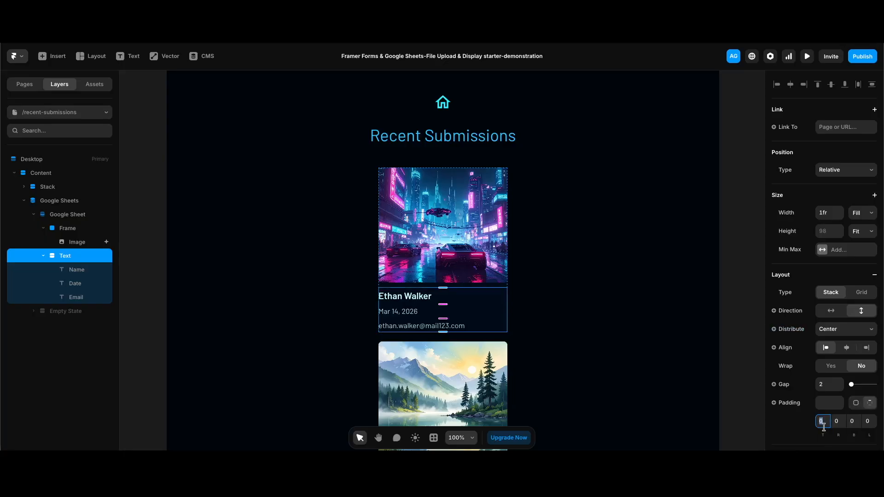
{"action": "type", "text": "8"}
{"action": "type", "text": "2"}
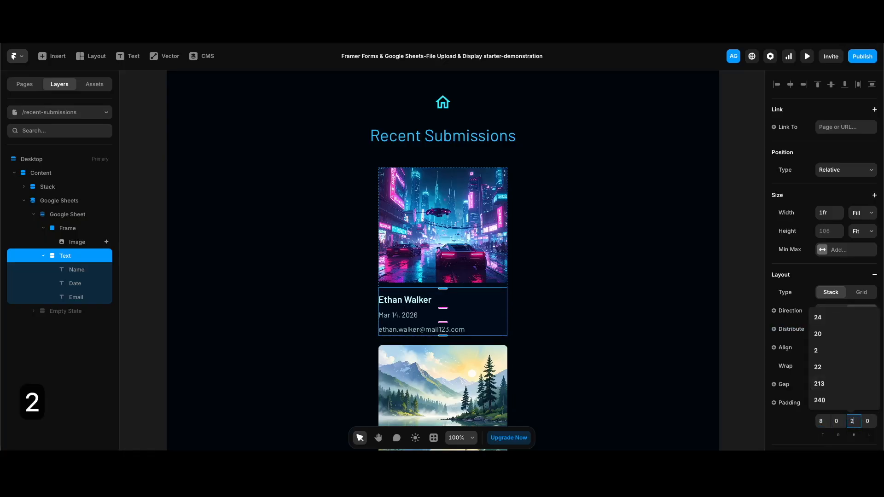
{"action": "type", "text": "4"}
{"action": "key", "text": "Return"}
{"action": "type", "text": "24"}
{"action": "key", "text": "Escape"}
- Raise the opacity of the Google Sheet item's fill colour to 40%
{"action": "left_click", "coordinate": [78, 215]}
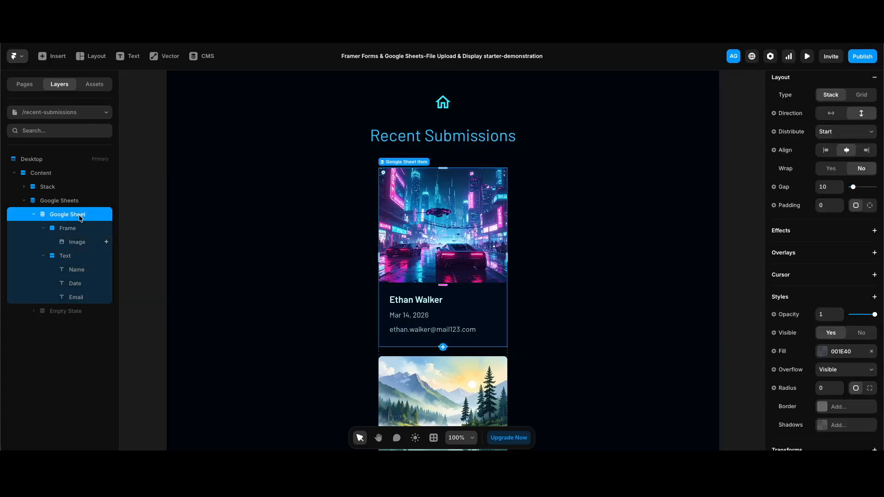
{"action": "left_click", "coordinate": [841, 351]}
{"action": "left_click", "coordinate": [721, 277]}
{"action": "key", "text": "shift+Up"}
{"action": "key", "text": "shift+Up"}
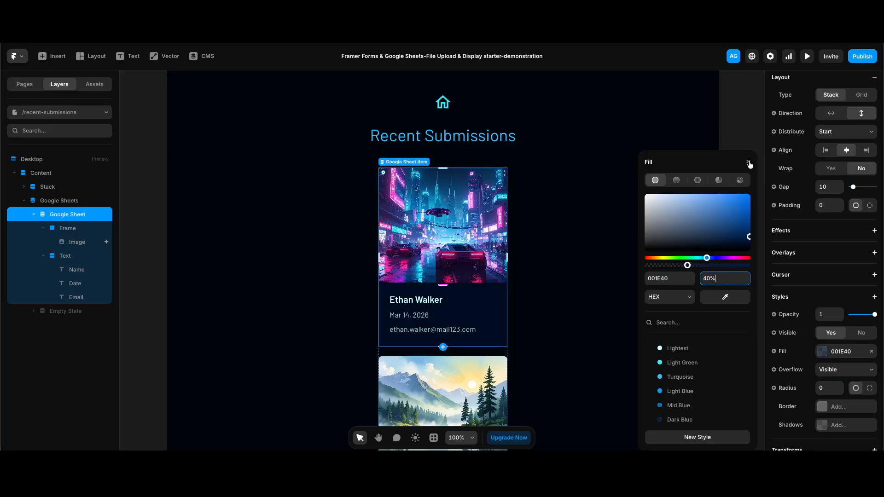
{"action": "left_click", "coordinate": [748, 163]}
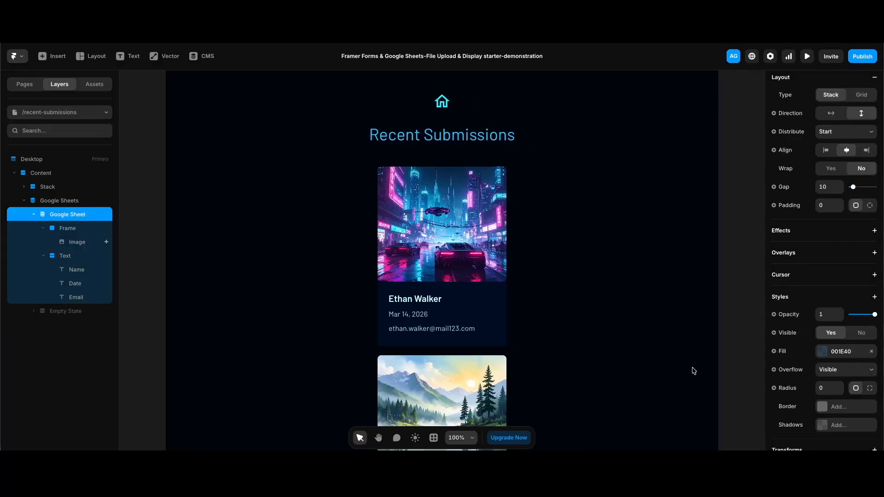
- Set the Google Sheet item's corner radius to 8
{"action": "left_click", "coordinate": [826, 388]}
{"action": "type", "text": "8"}
{"action": "key", "text": "Return"}
{"action": "key", "text": "Escape"}
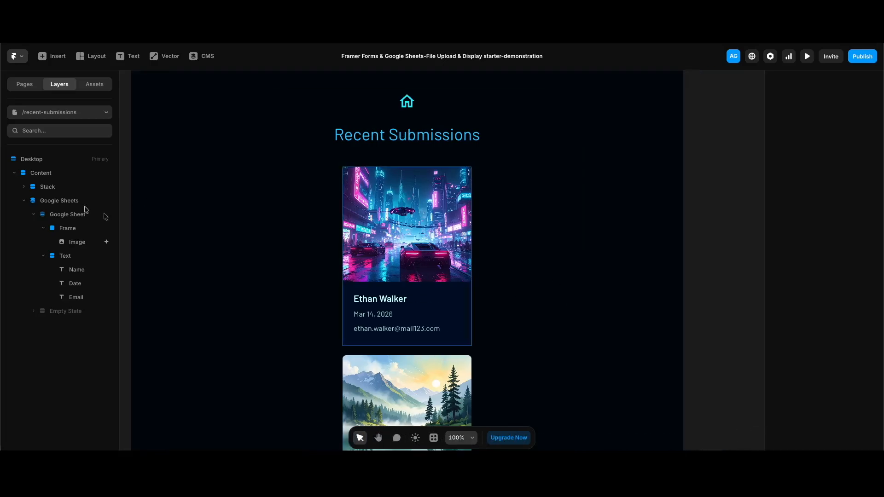
- Change the Google Sheets list layout to a grid and set its width to Fill
{"action": "left_click", "coordinate": [81, 202]}
{"action": "scroll", "coordinate": [859, 269], "scroll_direction": "down", "scroll_amount": 5}
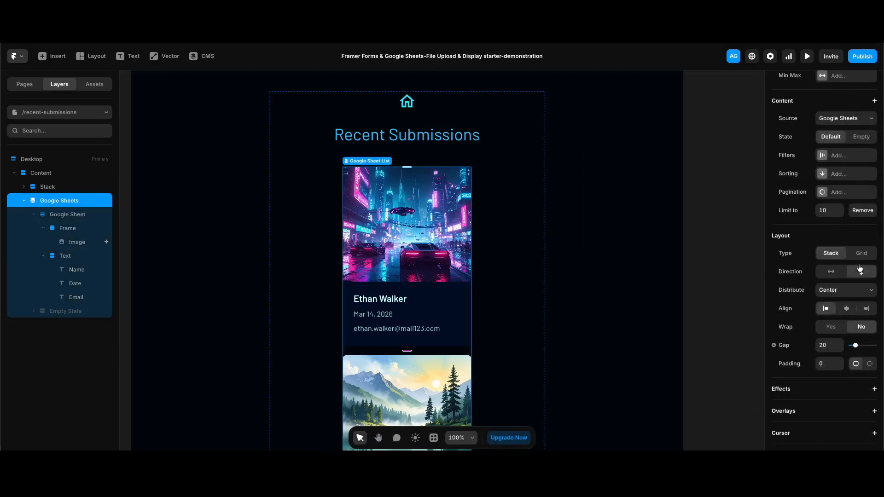
{"action": "left_click", "coordinate": [861, 253]}
{"action": "scroll", "coordinate": [862, 244], "scroll_direction": "up", "scroll_amount": 4}
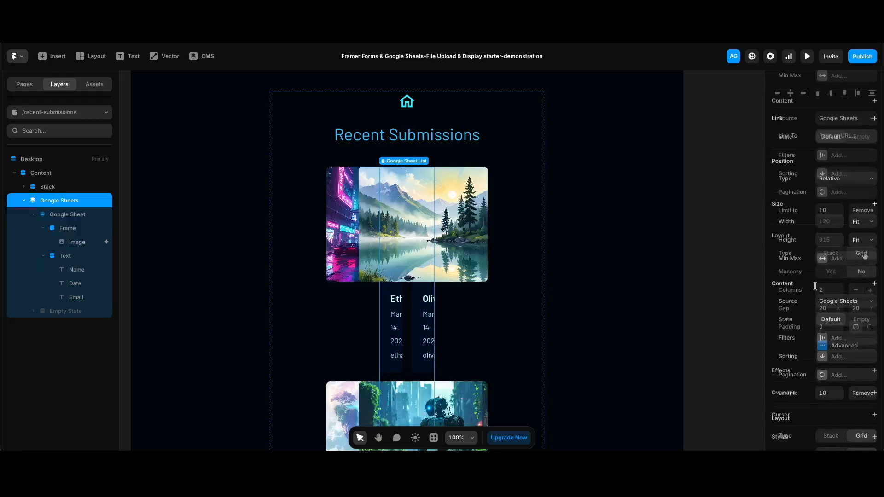
{"action": "left_click", "coordinate": [866, 213]}
{"action": "left_click", "coordinate": [867, 202]}
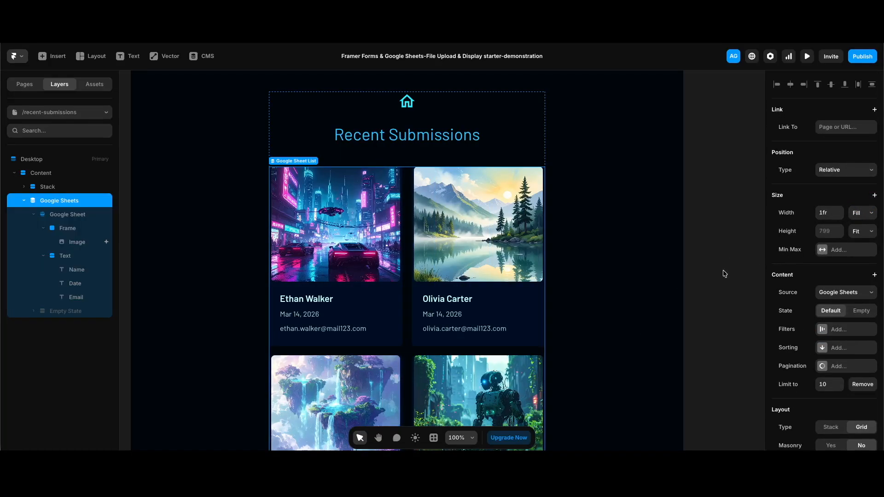
- Set the horizontal gap of the Google Sheets grid to 42
{"action": "key", "text": "super+c"}
{"action": "scroll", "coordinate": [823, 277], "scroll_direction": "down", "scroll_amount": 3}
{"action": "left_click", "coordinate": [826, 359]}
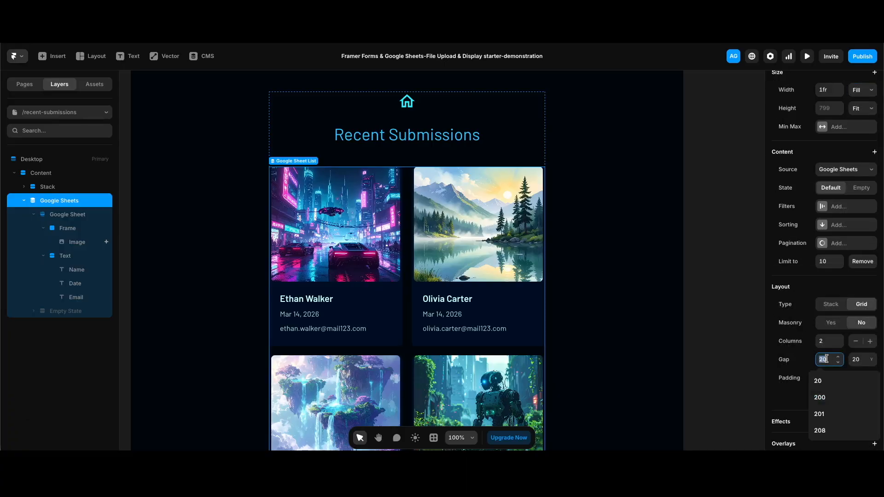
{"action": "key", "text": "super+v"}
{"action": "key", "text": "Return"}
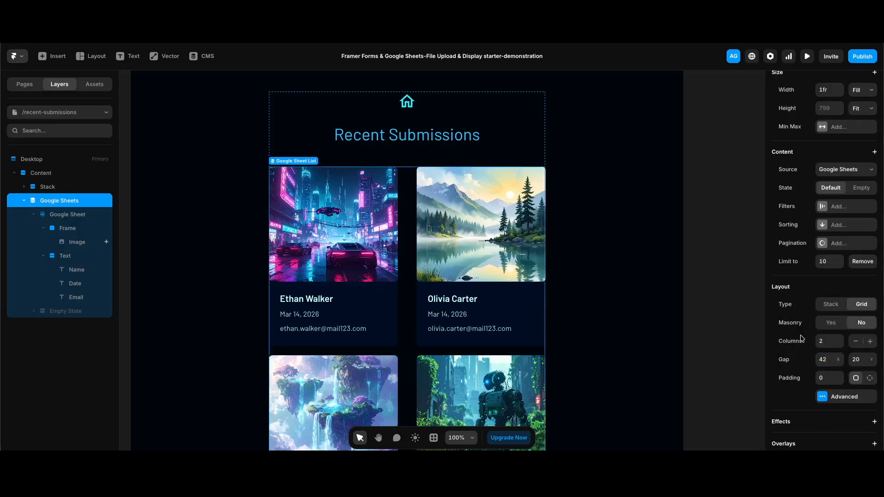
{"action": "left_click", "coordinate": [712, 298]}
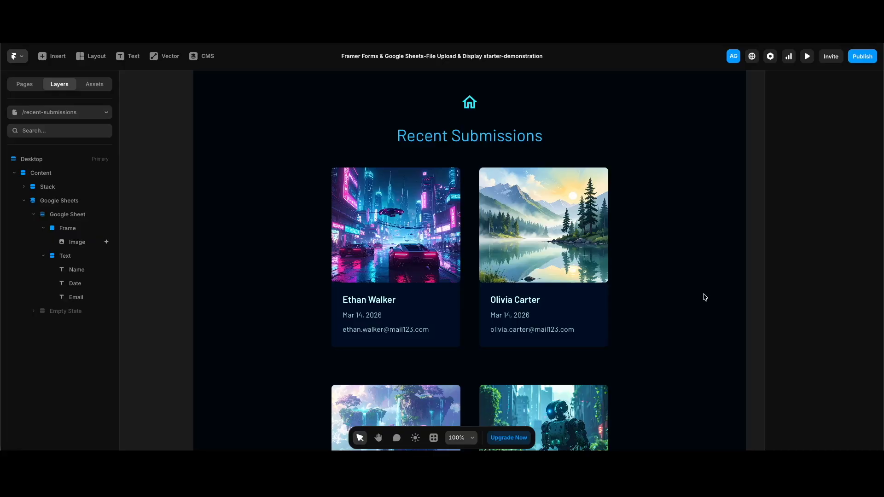
- Preview the Recent Submissions page, enlarge and close several artwork images, and look over the grid of cards
{"action": "key", "text": "super+p"}
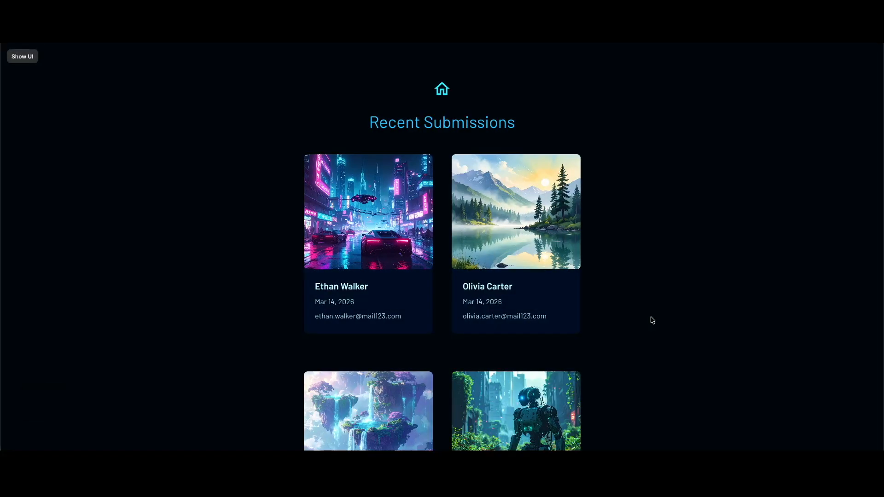
{"action": "left_click", "coordinate": [546, 243]}
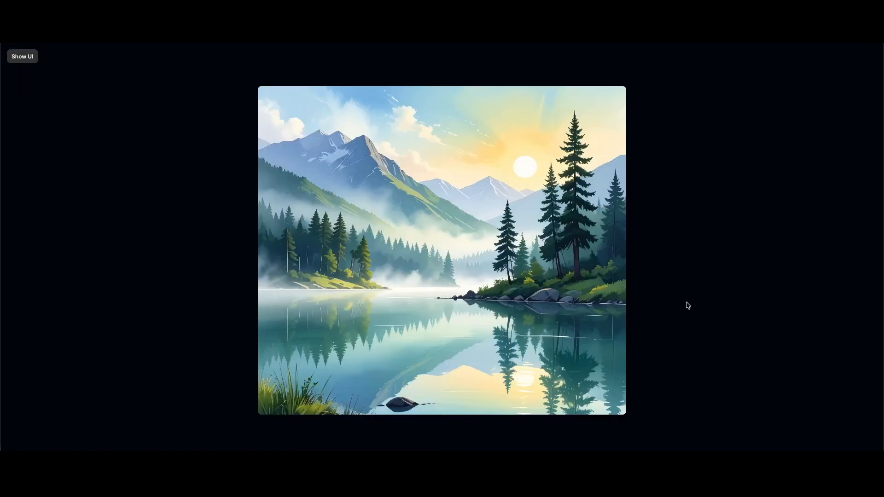
{"action": "left_click", "coordinate": [686, 305]}
{"action": "left_click", "coordinate": [394, 235]}
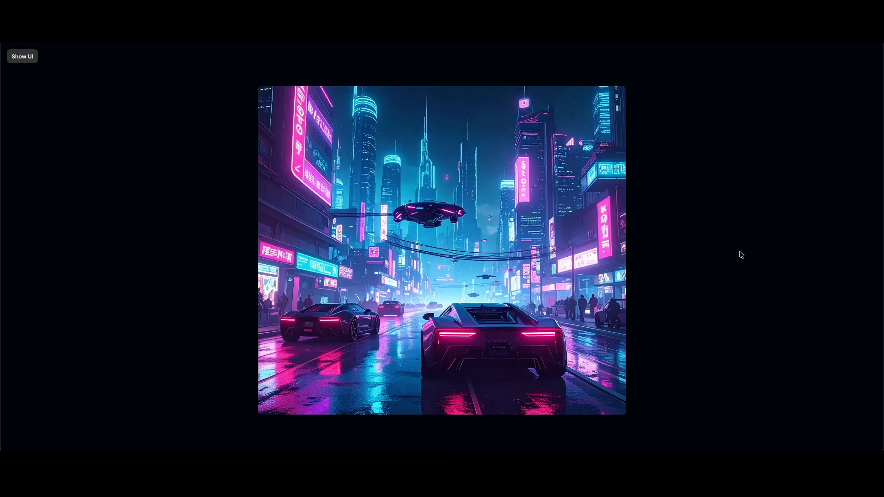
{"action": "left_click", "coordinate": [740, 252]}
{"action": "scroll", "coordinate": [632, 318], "scroll_direction": "down", "scroll_amount": 3}
{"action": "left_click", "coordinate": [534, 323]}
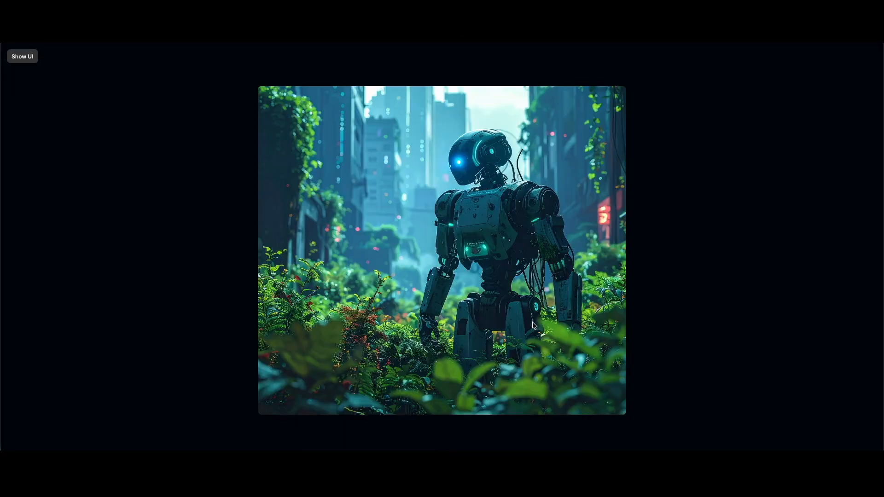
{"action": "left_click", "coordinate": [699, 266]}
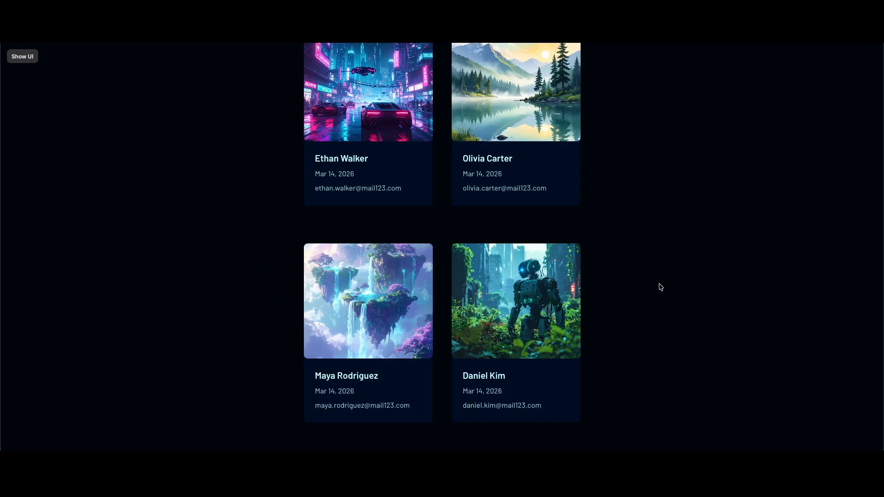
{"action": "scroll", "coordinate": [660, 286], "scroll_direction": "up", "scroll_amount": 2}
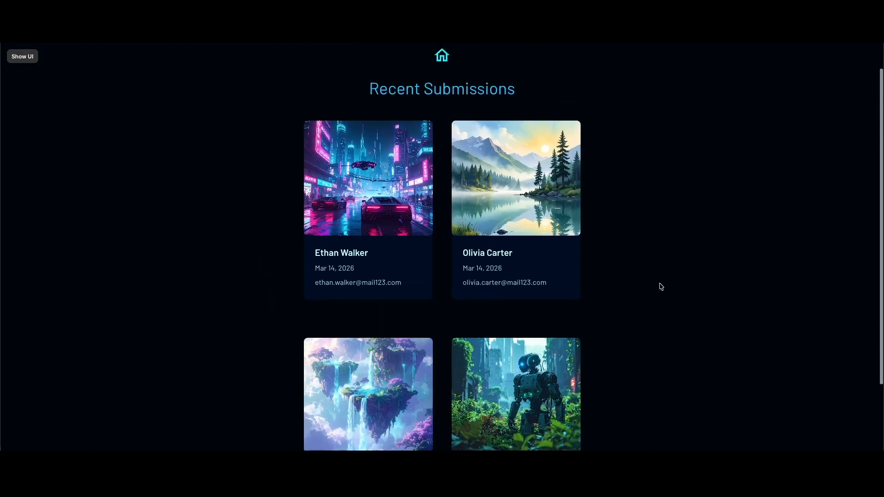
{"action": "scroll", "coordinate": [661, 286], "scroll_direction": "up", "scroll_amount": 1}
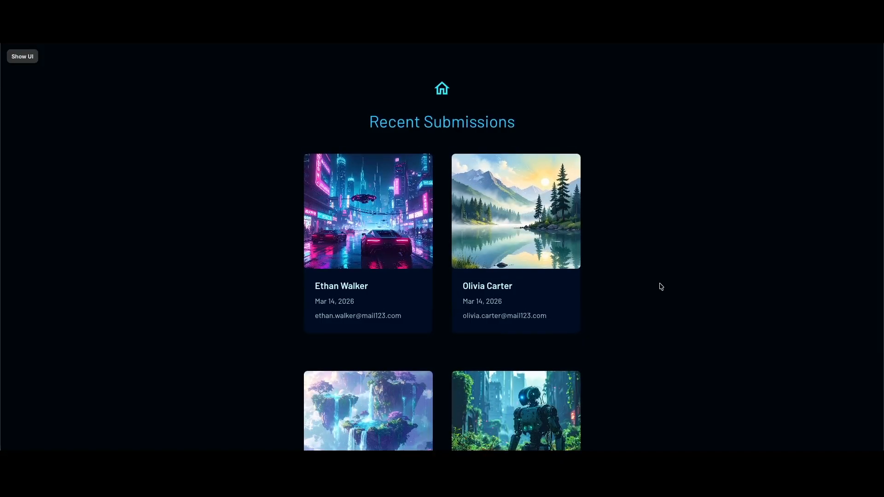